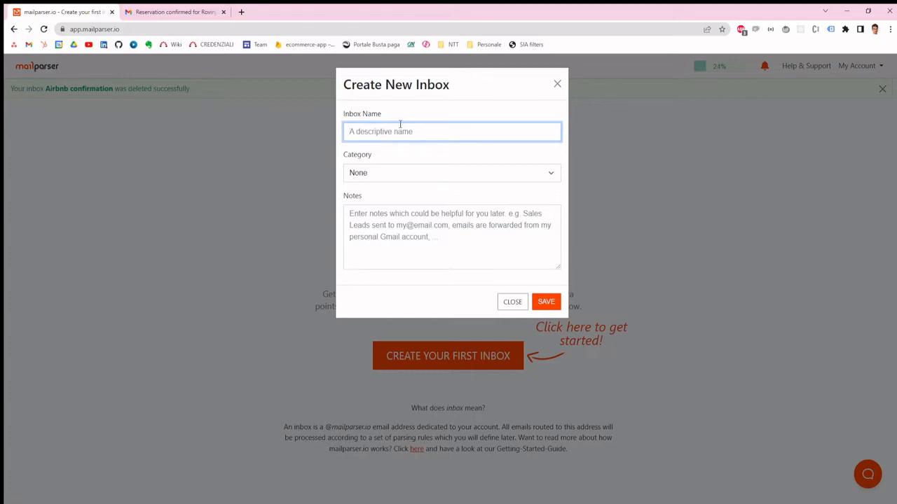
- Name the new inbox "Airbnb confirmations", leave its category as None and its notes empty, and save it
text(Airbnb conf)
text(rima)
key(BackSpace)
key(BackSpace)
text(irmations)
click(392, 179)
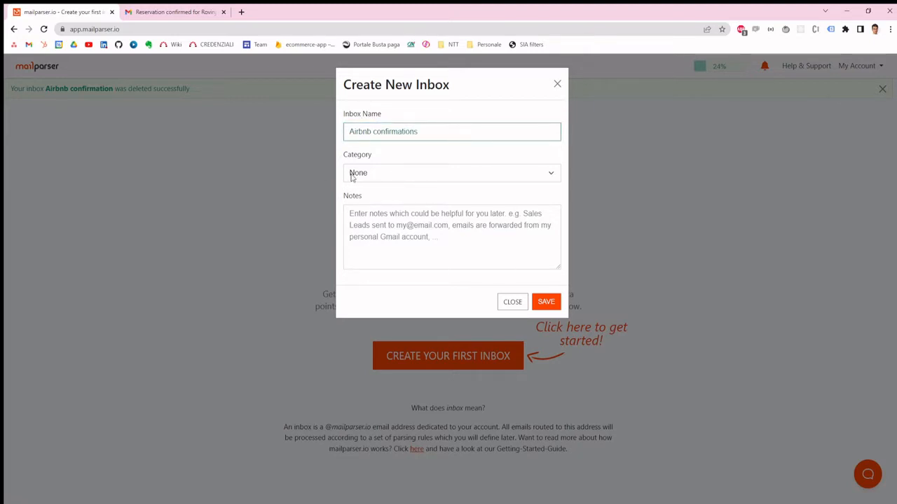
click(392, 223)
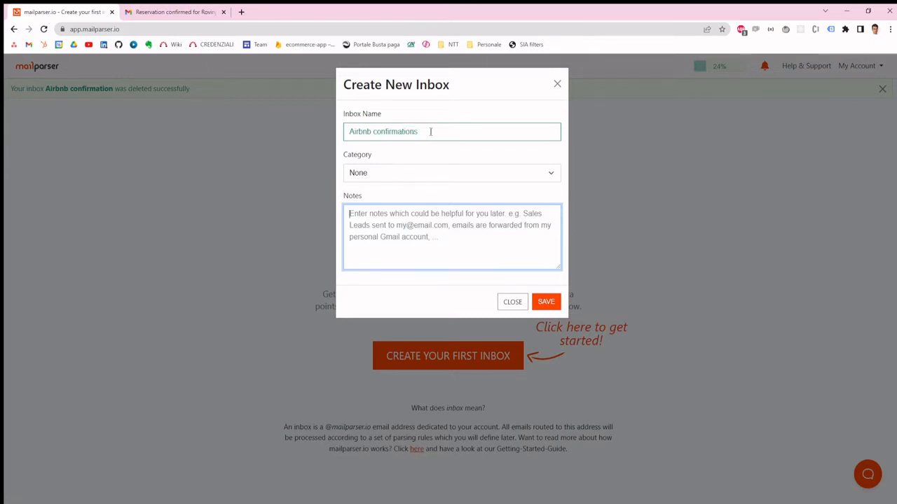
click(546, 303)
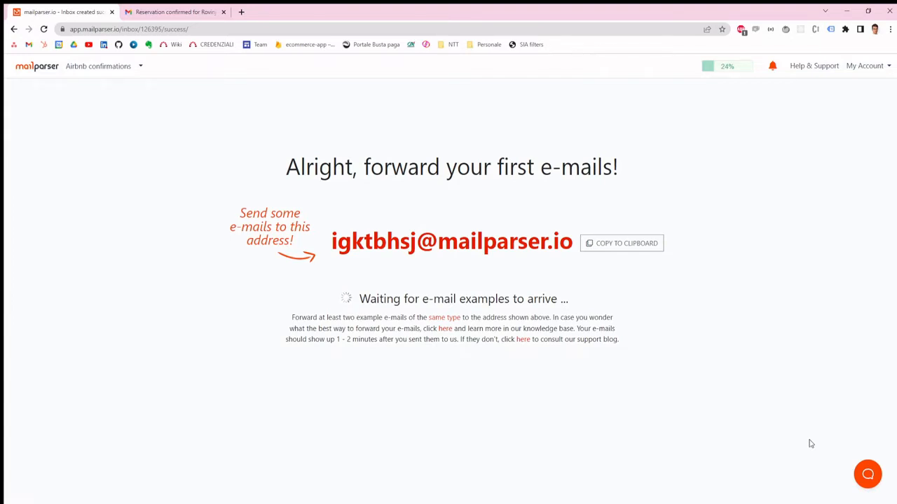
- Copy the new inbox's e-mail address, switch to Gmail and open its forwarding settings
click(619, 243)
click(548, 111)
click(168, 14)
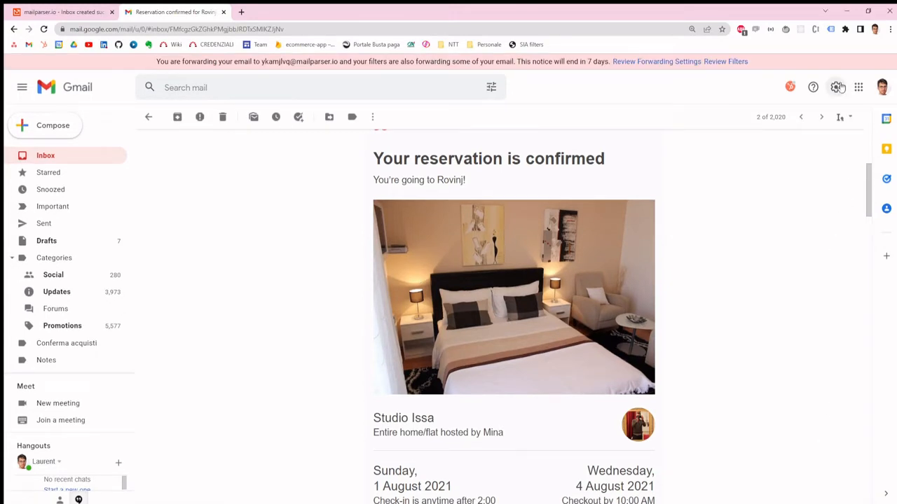
click(836, 87)
click(796, 142)
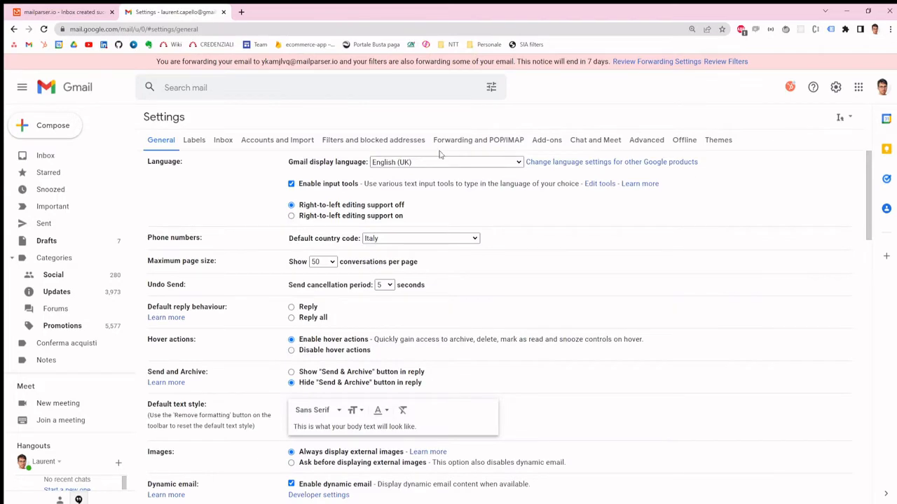
click(457, 140)
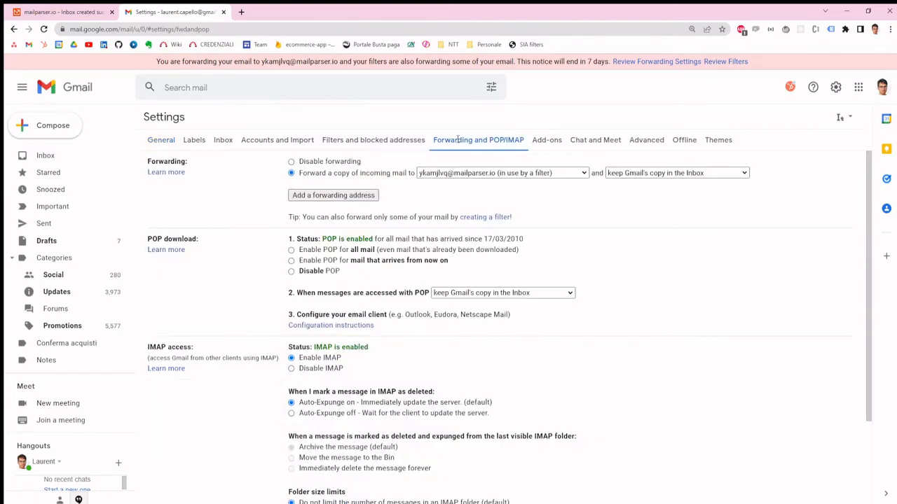
- Add the copied Mailparser inbox address as a new forwarding address and send its verification request
click(327, 196)
key(ctrl+v)
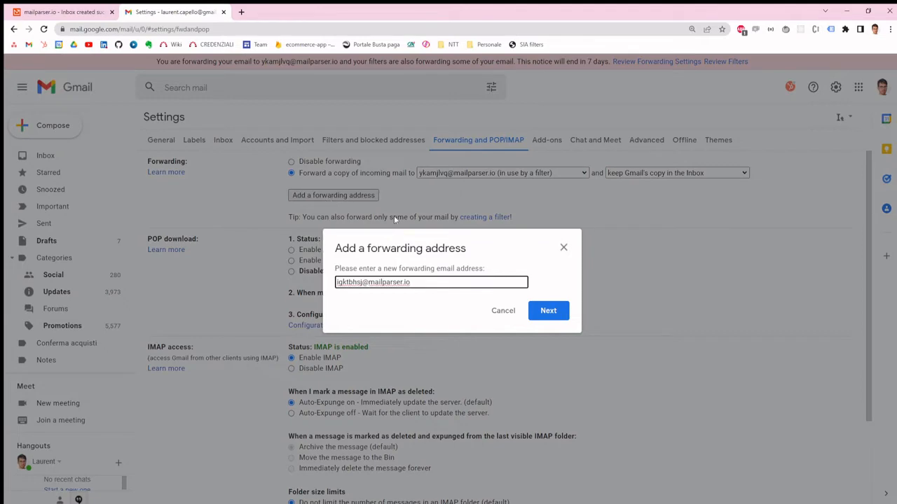
click(550, 311)
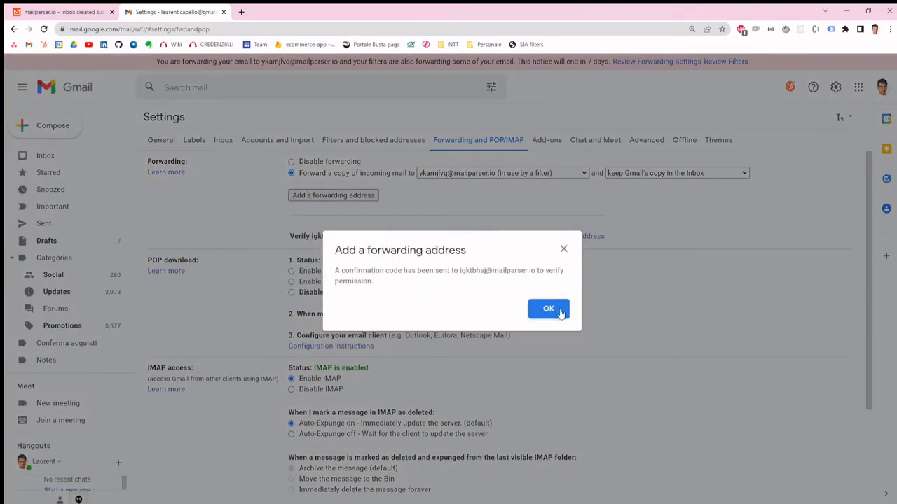
click(549, 312)
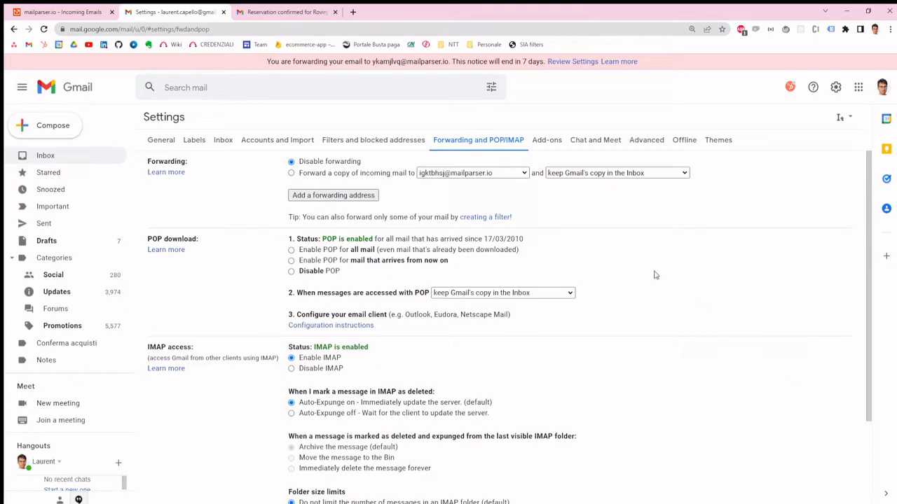
- Start a new mail filter and set its sender to Airbnb's address copied from the reservation confirmation e-mail
click(479, 219)
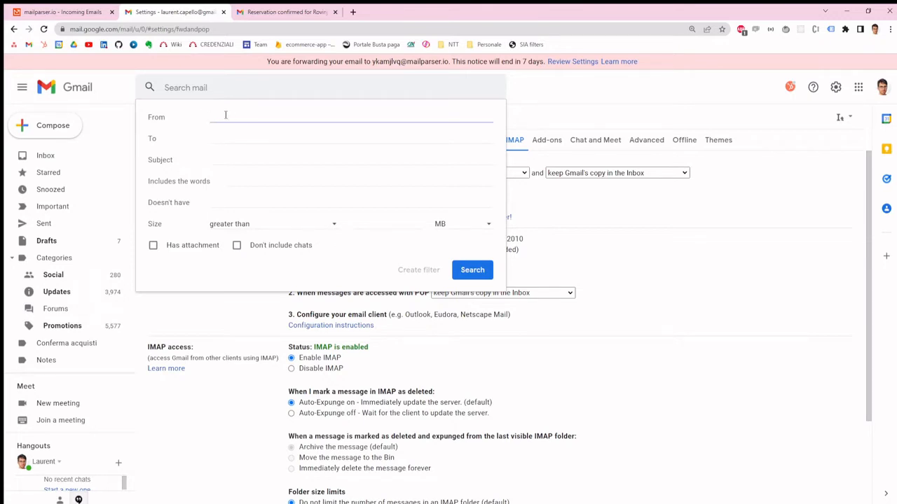
click(278, 15)
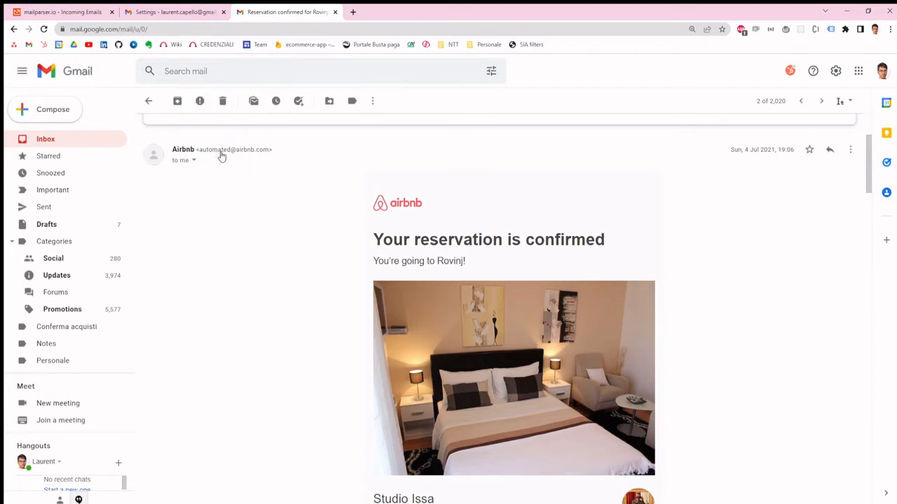
scroll(413, 200, down, 1)
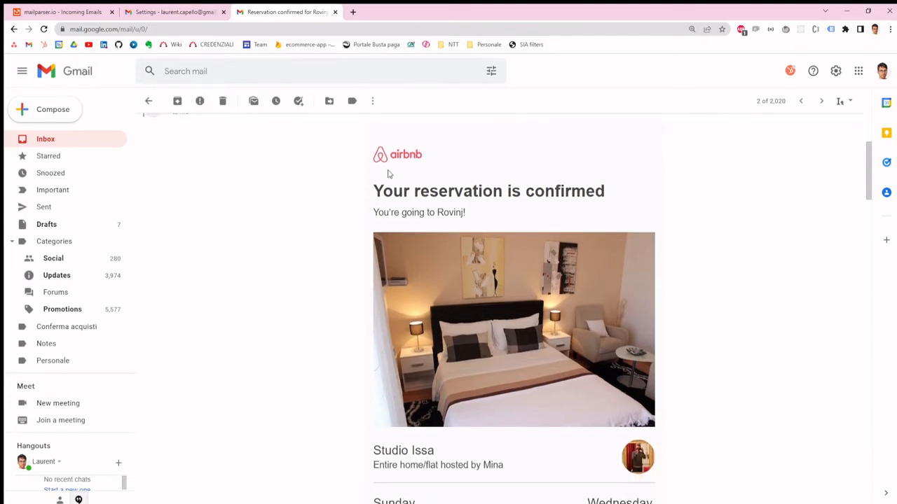
scroll(364, 184, up, 2)
scroll(267, 210, up, 2)
drag(172, 132, 339, 133)
scroll(354, 231, down, 2)
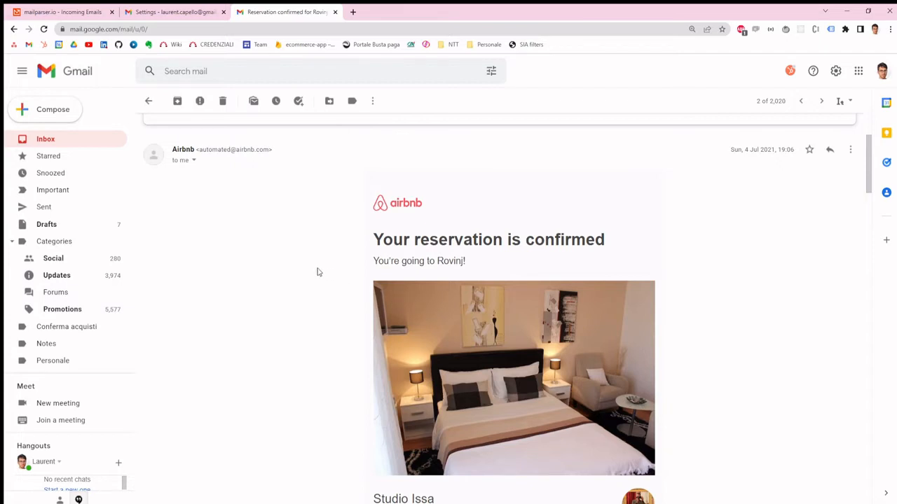
drag(199, 153, 268, 156)
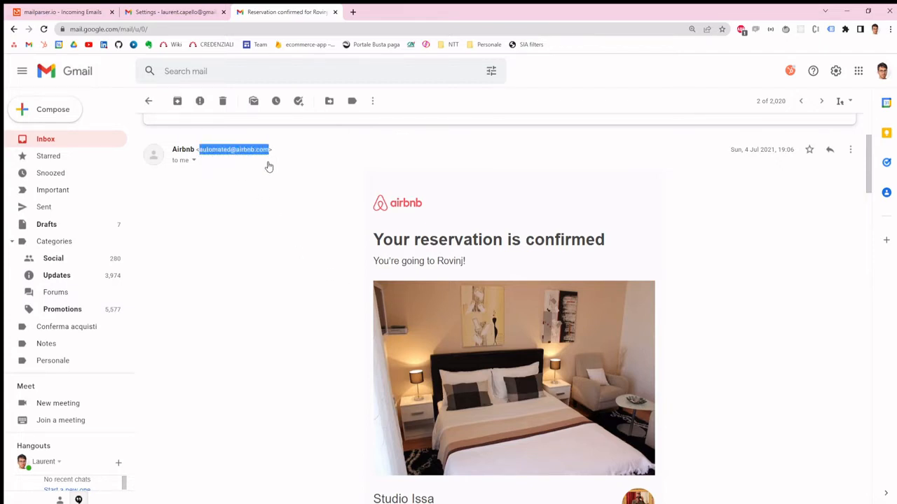
click(166, 12)
key(ctrl+v)
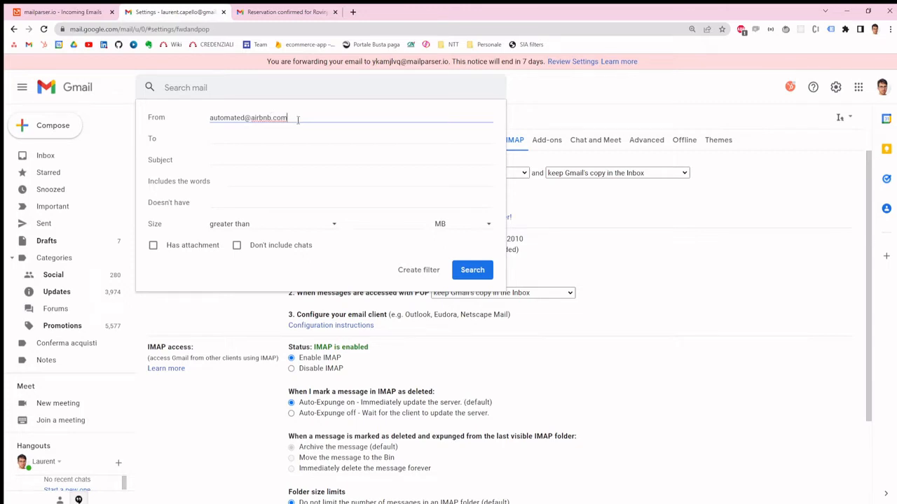
- Copy "Reservation confirmed" from the Airbnb e-mail's subject line and enter it as the filter's subject
click(283, 13)
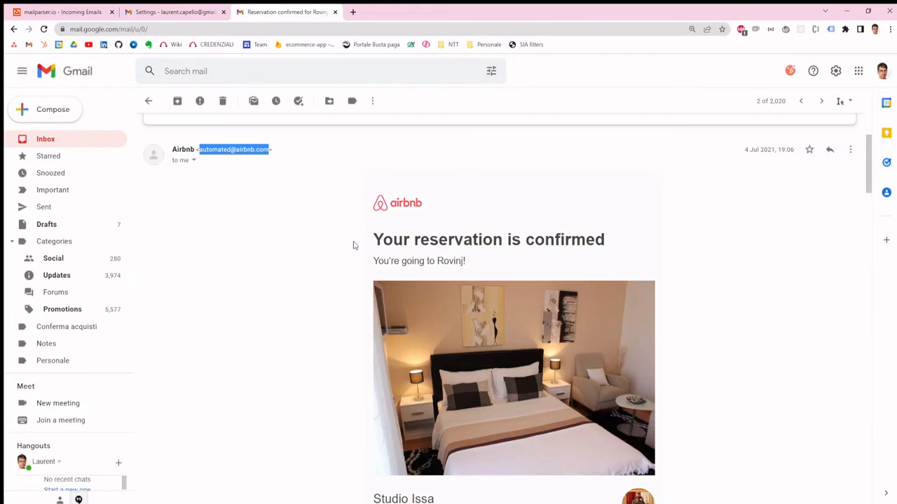
scroll(353, 244, up, 2)
drag(171, 132, 290, 133)
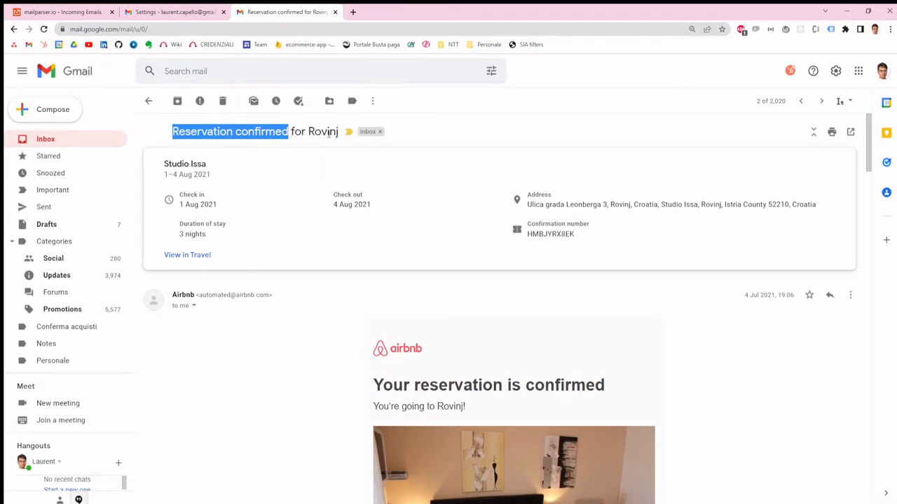
click(157, 12)
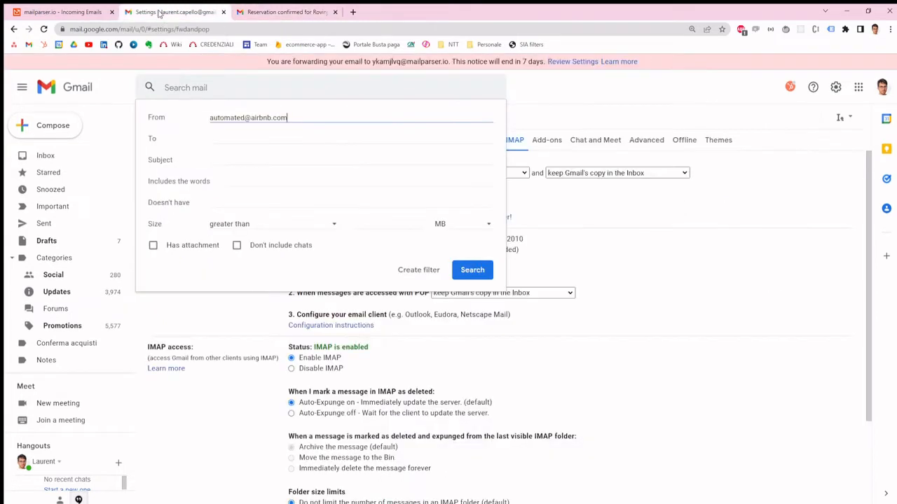
click(212, 160)
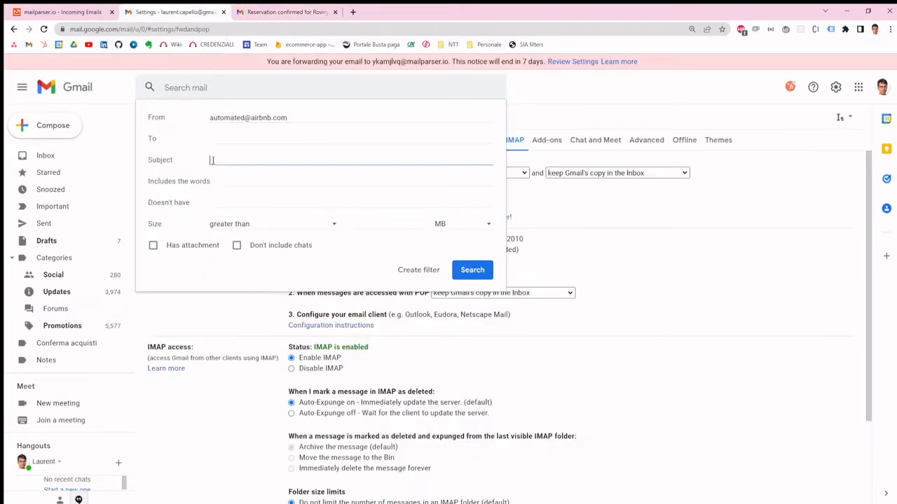
key(ctrl+v)
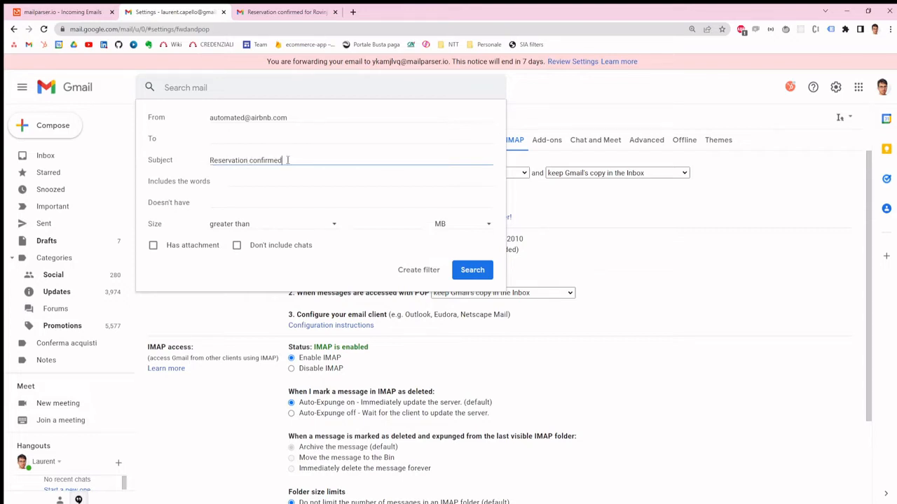
- Proceed to the filter's actions, discarding unsaved settings changes, and create the filter so it forwards matching messages to the Mailparser inbox address
click(424, 271)
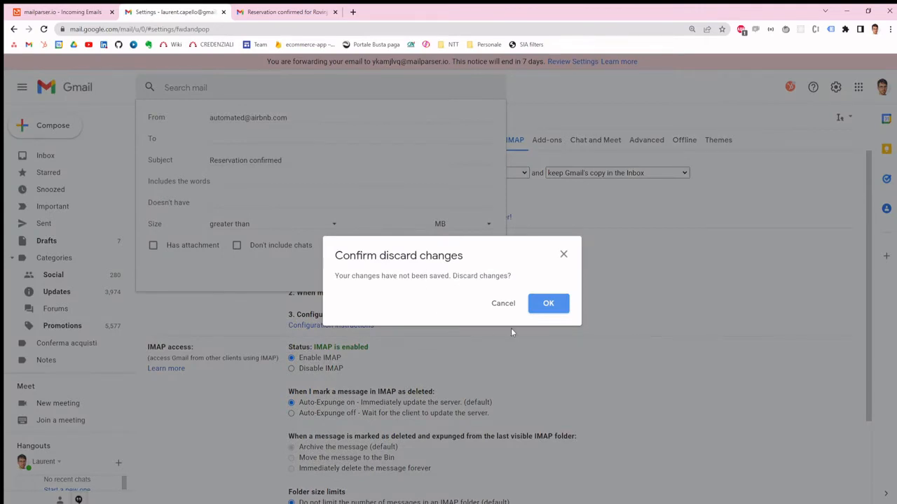
click(542, 308)
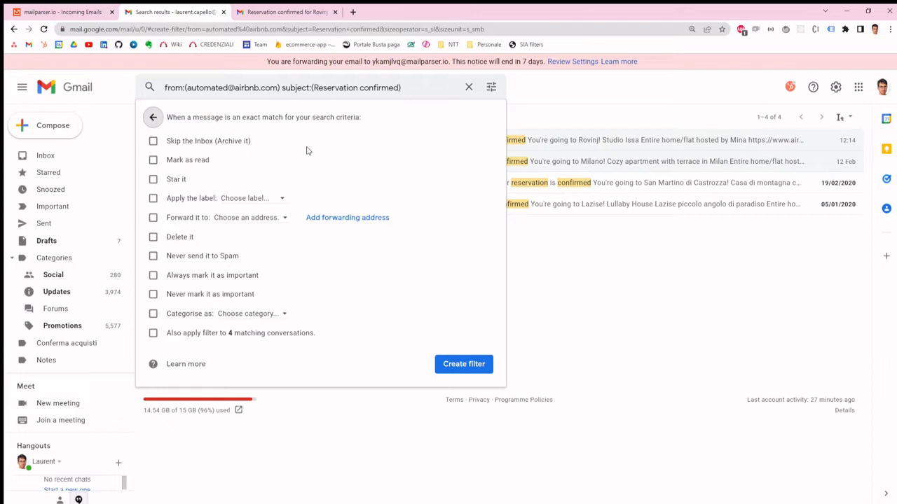
click(153, 218)
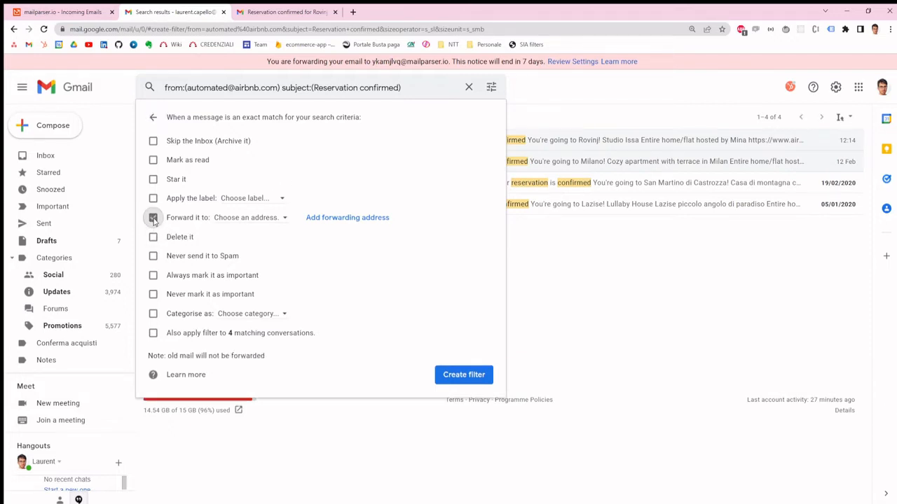
click(263, 218)
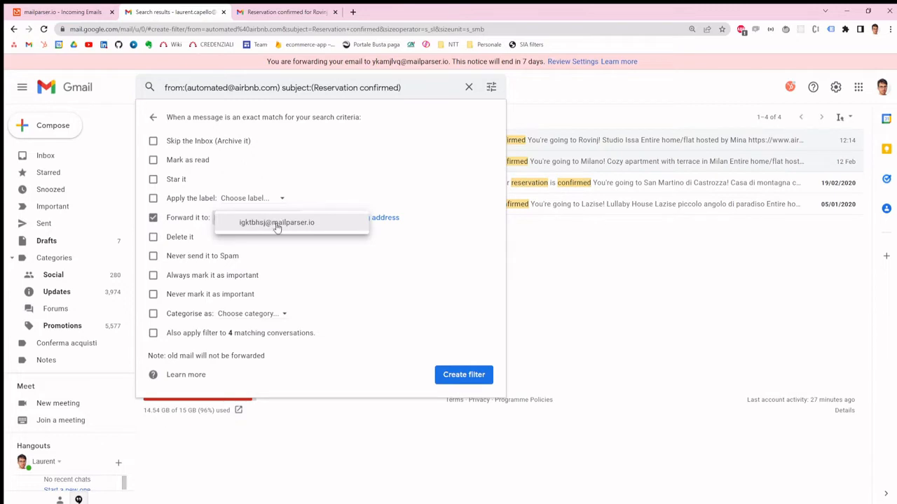
click(274, 224)
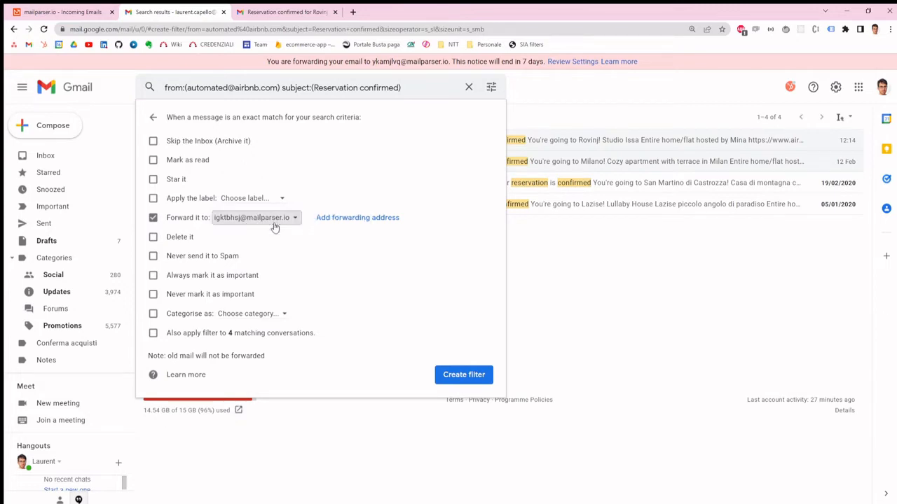
click(467, 379)
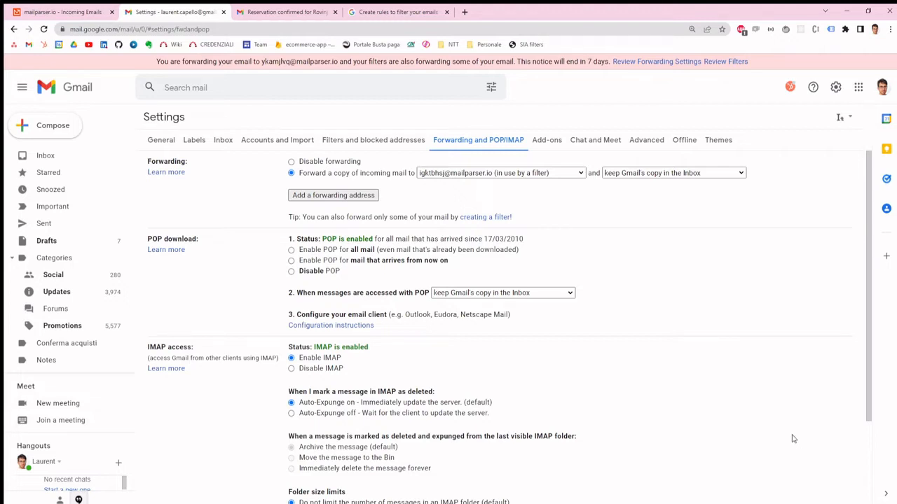
- Edit the existing Airbnb filter to match the account owner's own Gmail address as sender, and update it
click(344, 144)
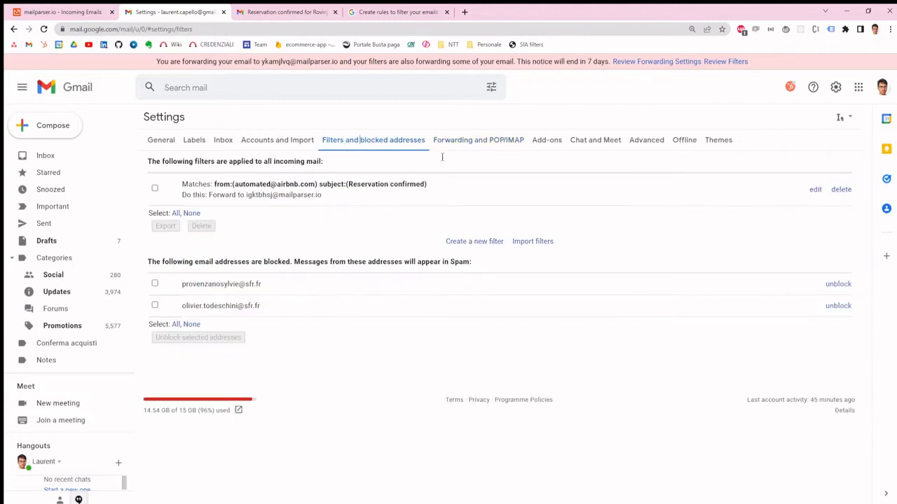
click(815, 191)
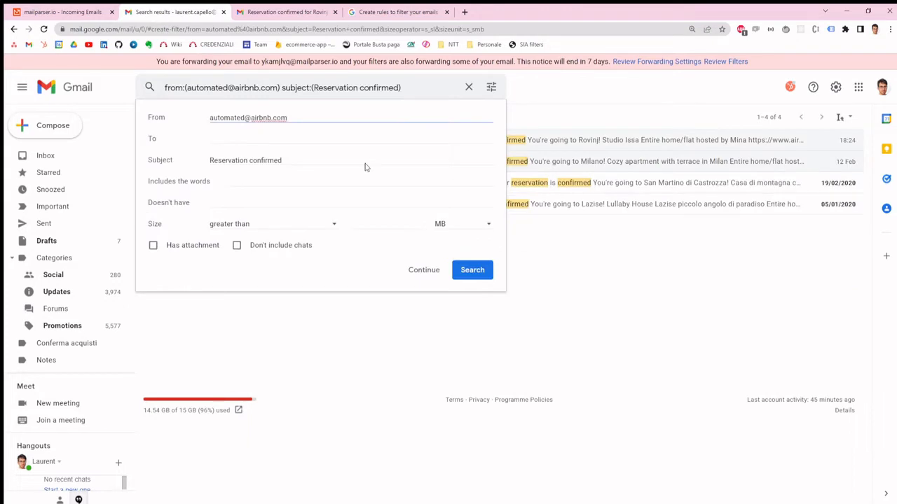
drag(293, 117, 210, 112)
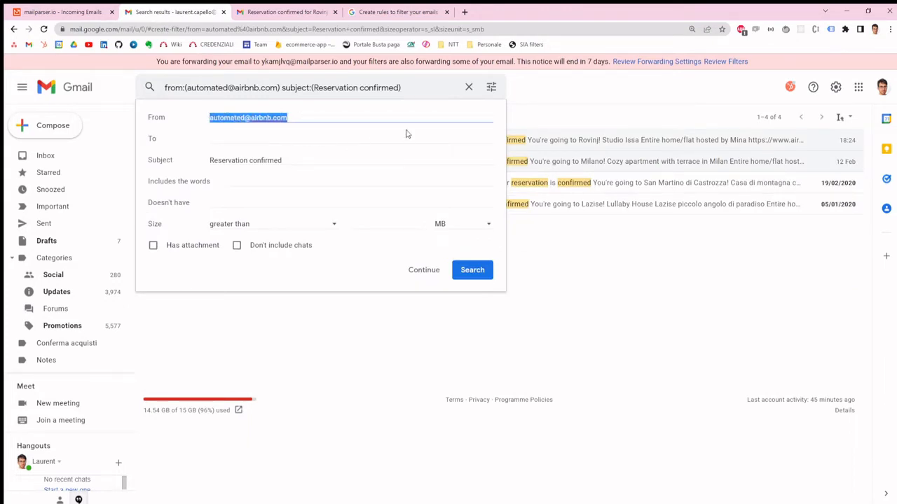
text(laurent)
key(Return)
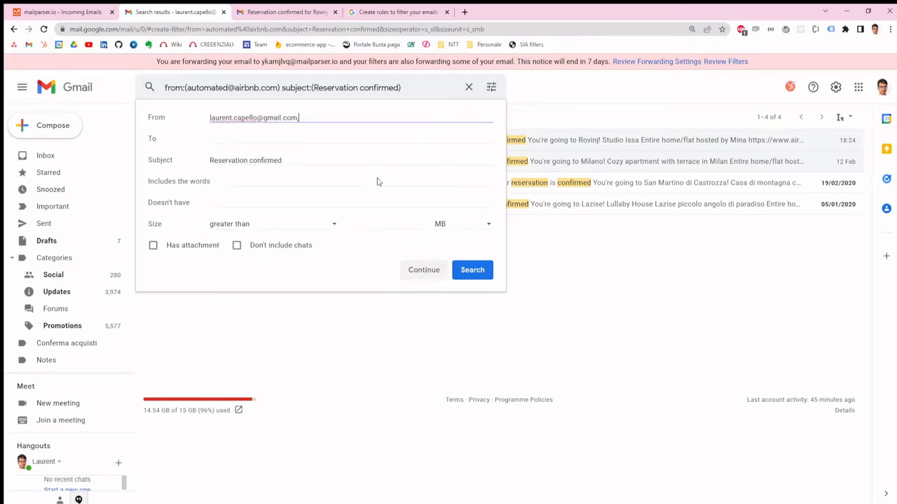
key(BackSpace)
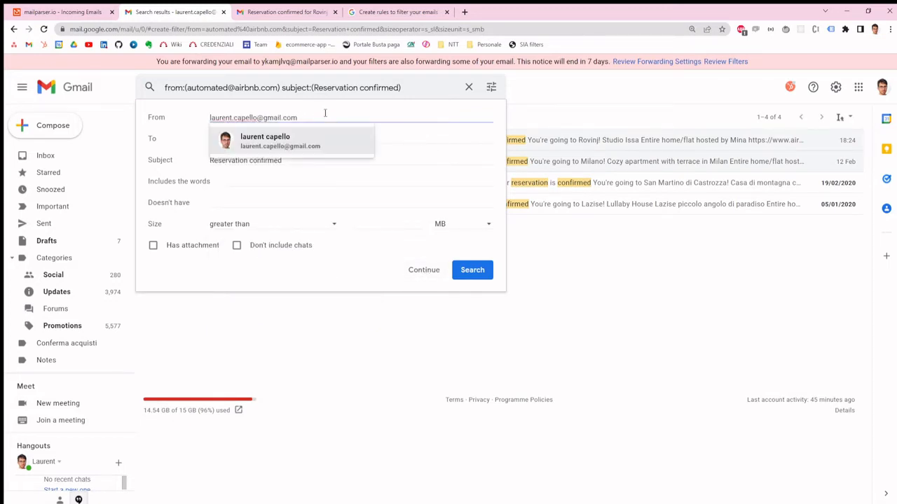
click(424, 275)
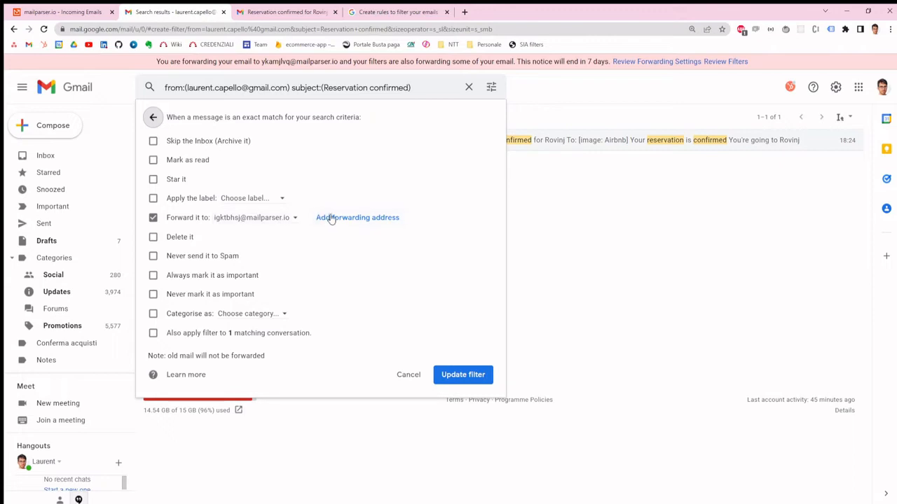
click(451, 378)
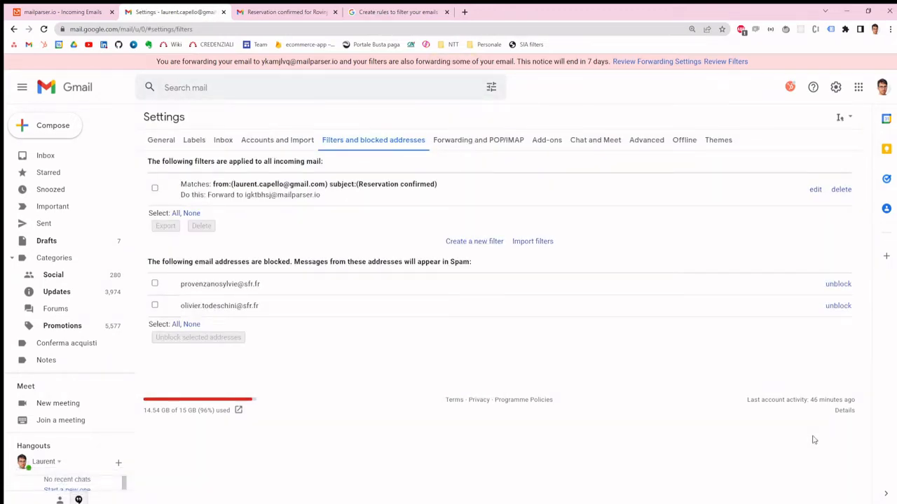
- Forward the Airbnb reservation confirmation e-mail for Rovinj to the account owner's own Gmail address
click(285, 12)
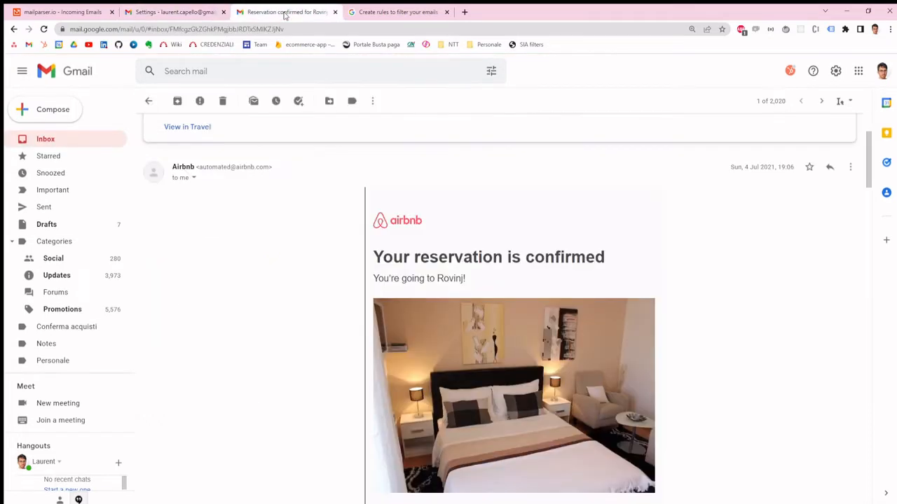
click(850, 169)
click(793, 203)
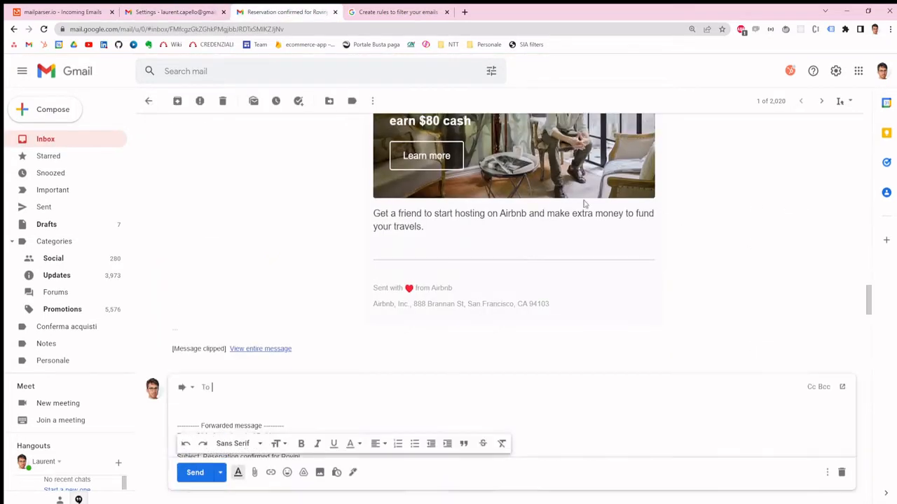
text(laurent)
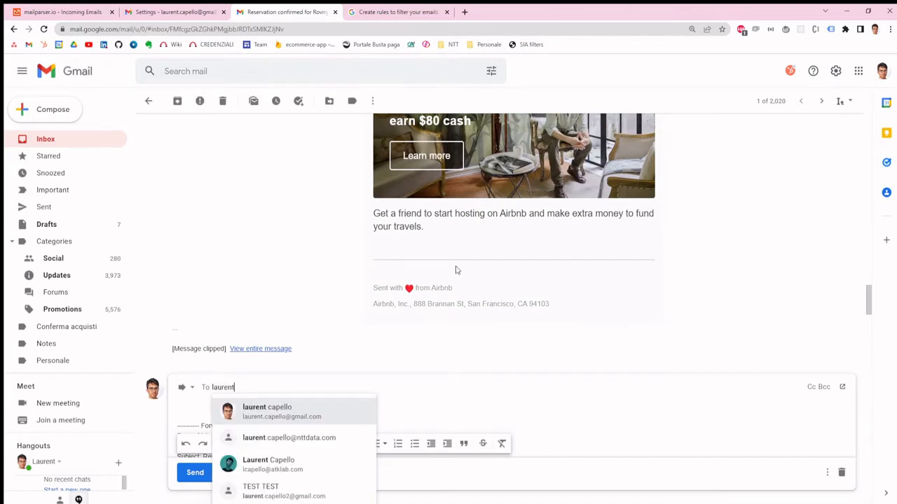
key(Return)
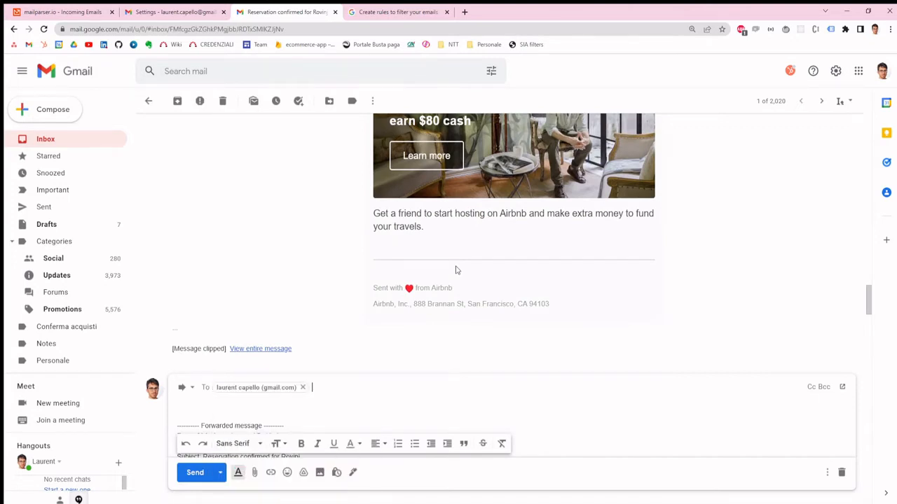
click(194, 474)
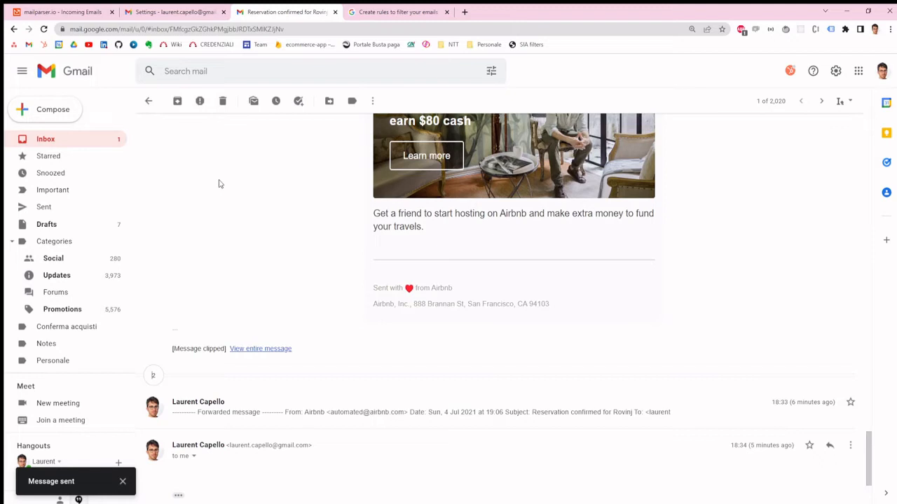
- Switch to Mailparser and inspect the parsed data and original content of the forwarded Rovinj reservation e-mail in the Airbnb confirmations inbox
click(63, 12)
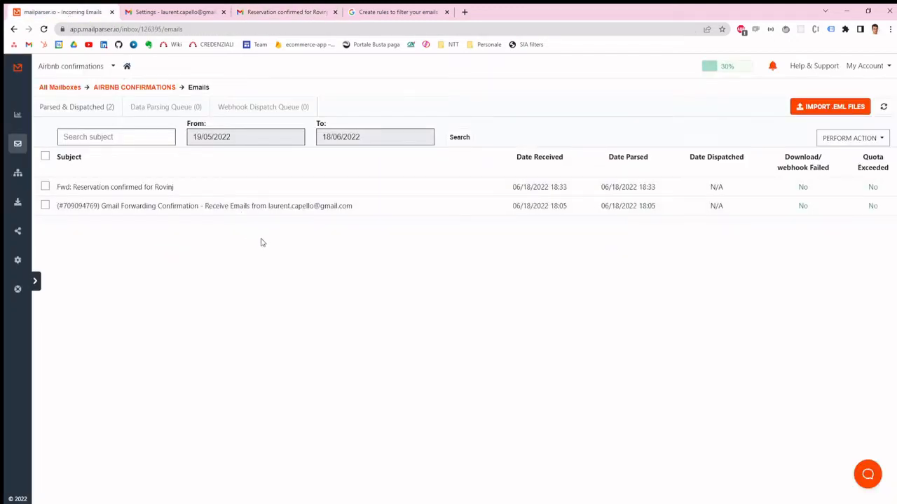
mouse_move(563, 192)
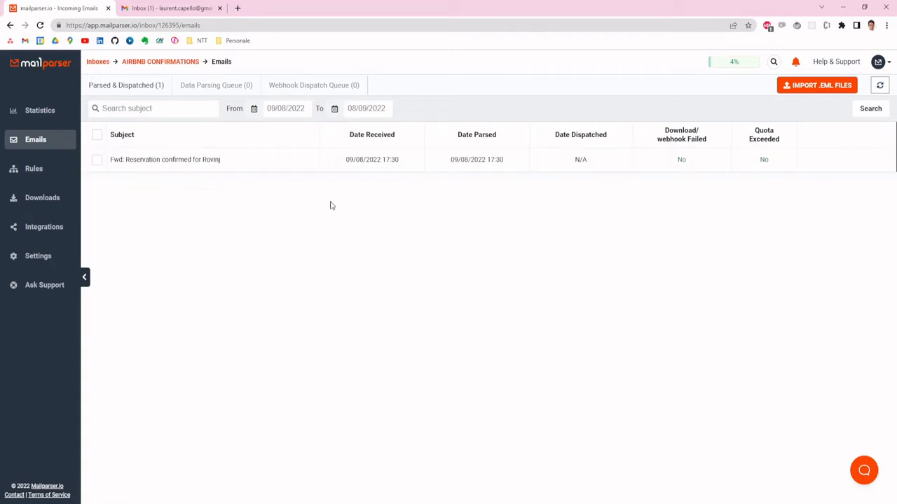
click(258, 161)
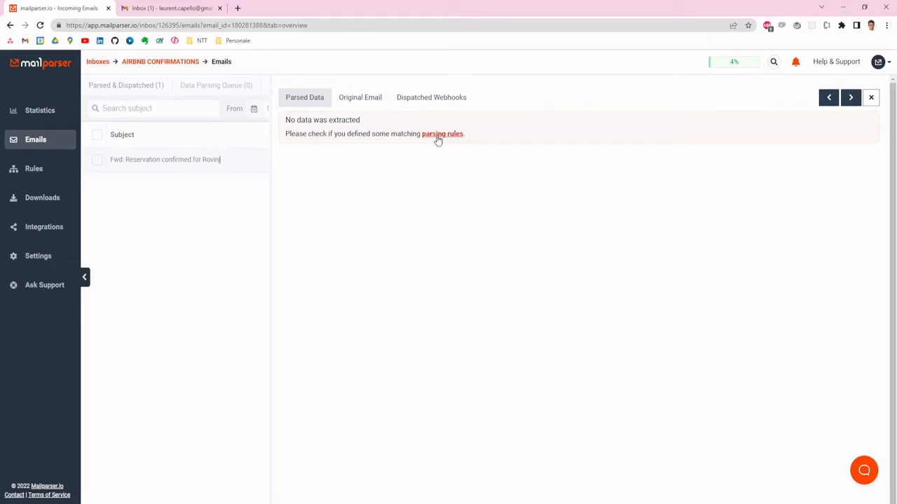
click(358, 100)
scroll(413, 276, down, 1)
scroll(413, 276, down, 1)
key(Escape)
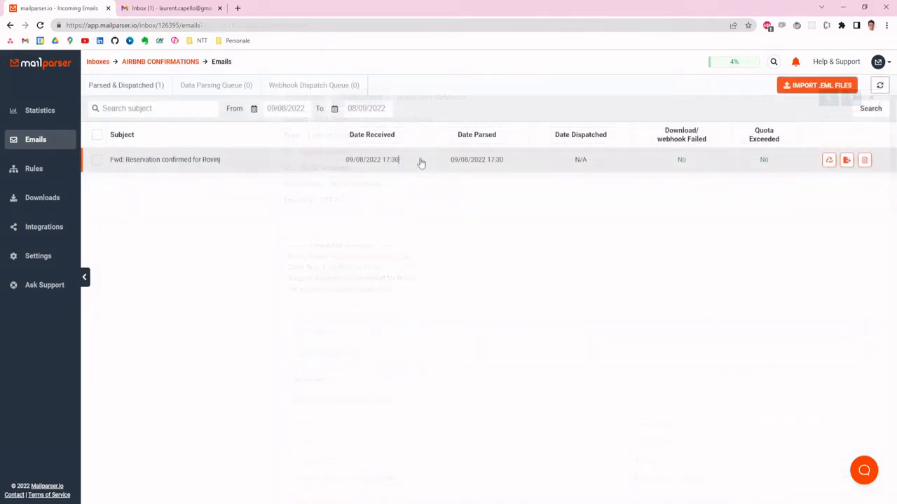
- Go from the received e-mail to the inbox's parsing rules, try the automatic setup, and start a new parsing rule manually
click(420, 161)
click(441, 134)
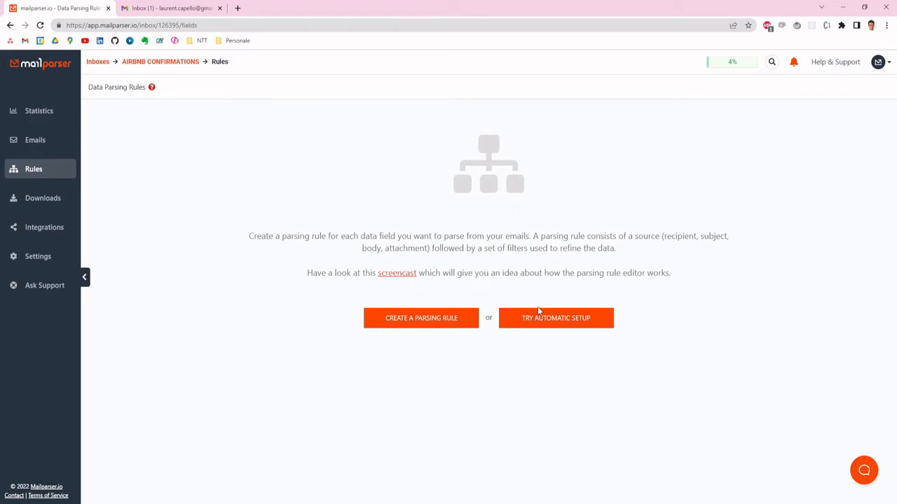
click(537, 324)
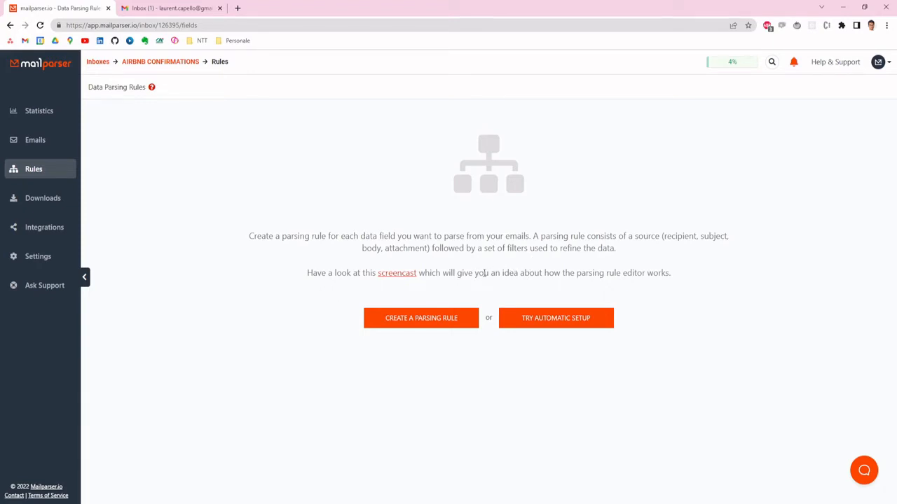
click(419, 324)
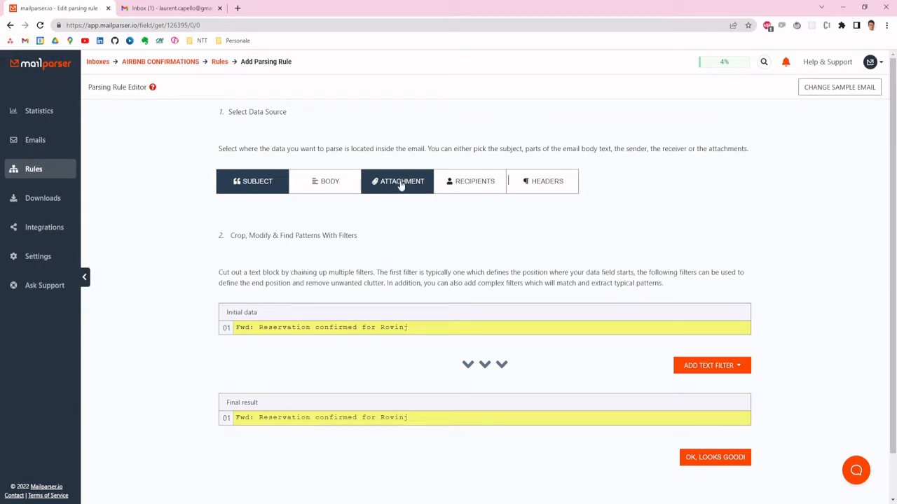
- Set the parsing rule's data source to the plain text version of the e-mail body
click(324, 184)
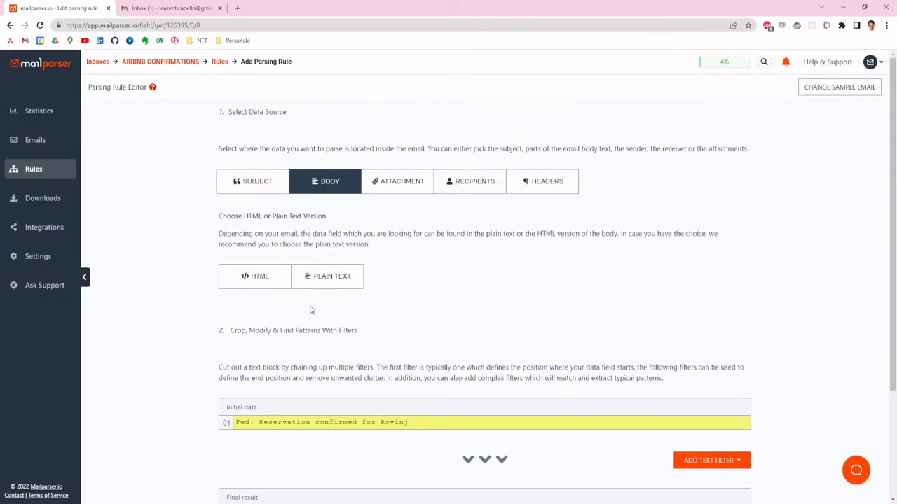
click(255, 276)
click(321, 277)
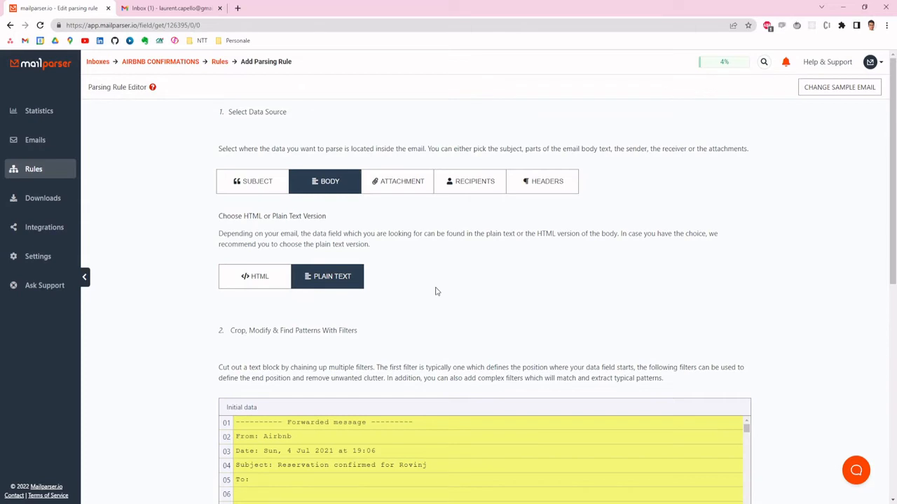
- Review the e-mail body's initial data and compare it with the final result in the parsing rule editor
scroll(143, 266, down, 3)
scroll(143, 267, down, 1)
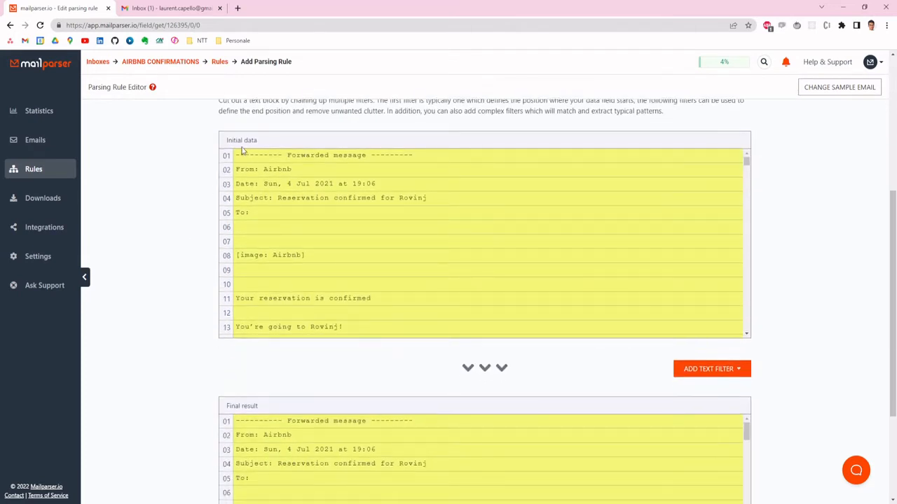
drag(237, 155, 386, 330)
scroll(386, 306, down, 5)
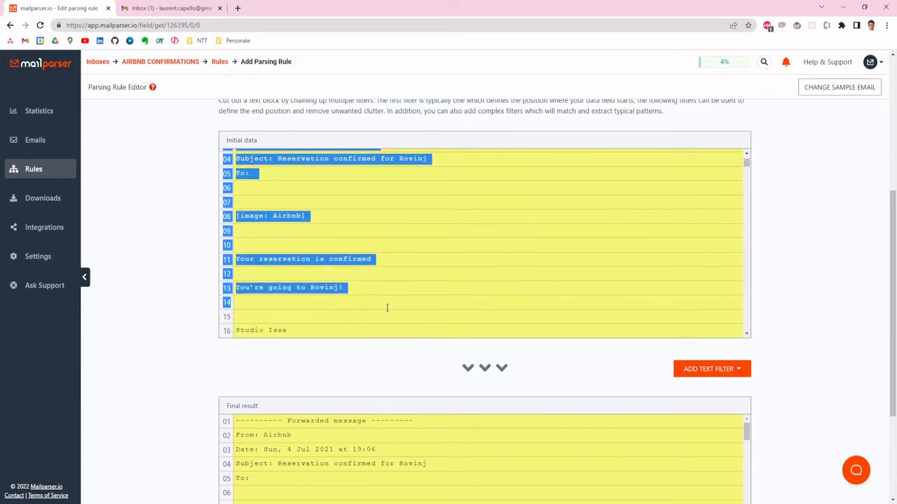
scroll(372, 252, down, 6)
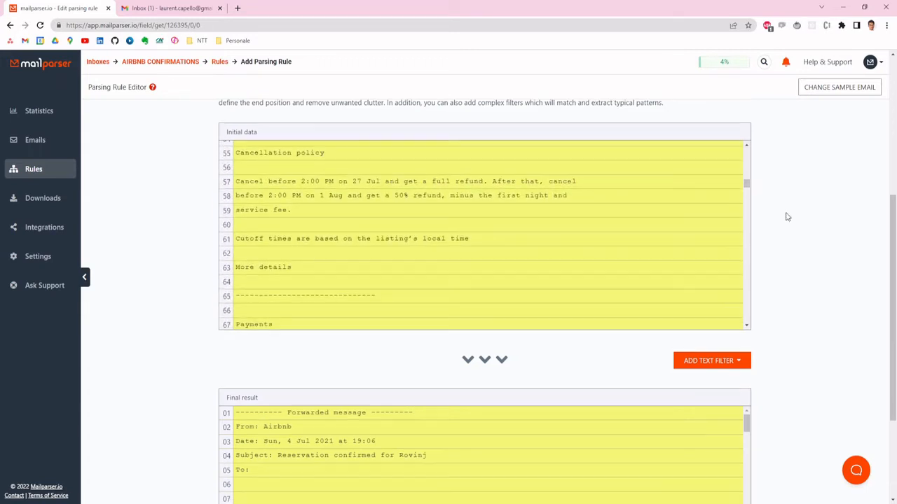
scroll(771, 183, down, 1)
scroll(752, 161, up, 2)
drag(745, 238, 754, 206)
scroll(762, 290, down, 1)
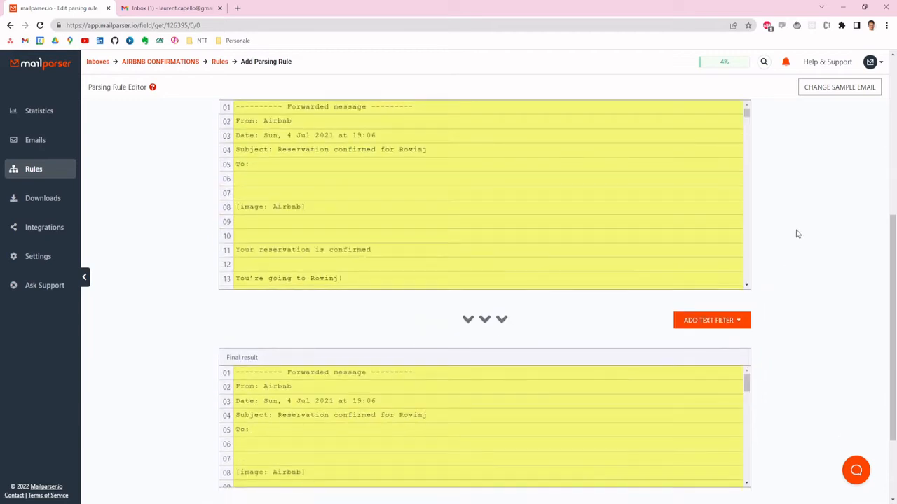
scroll(623, 323, down, 1)
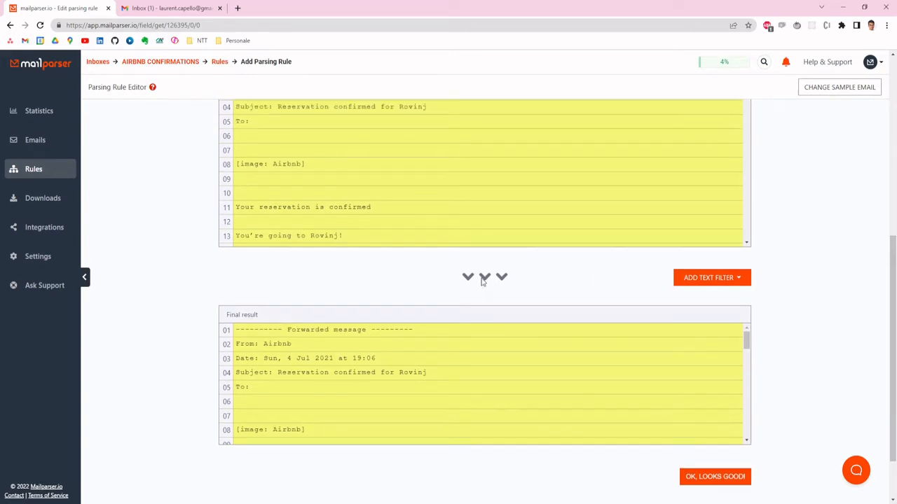
scroll(481, 282, up, 1)
scroll(481, 323, up, 1)
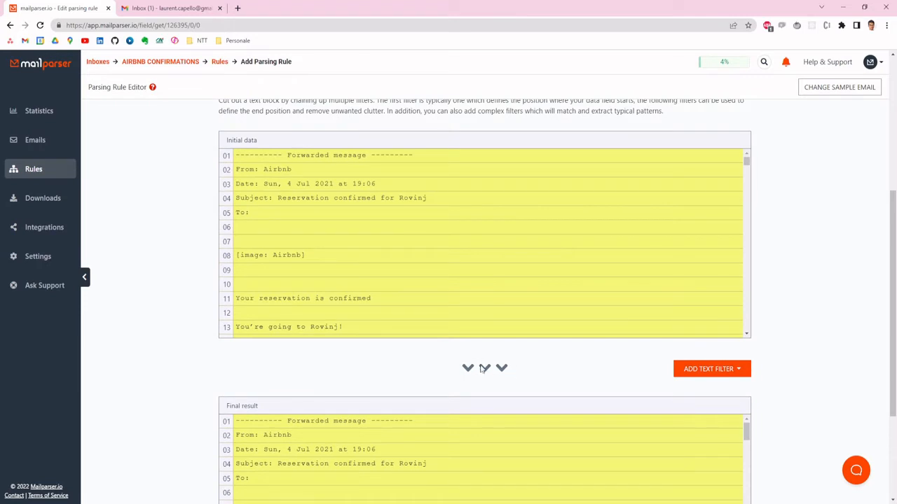
- Examine the initial data around the destination and locate the line holding the property name
scroll(287, 210, down, 1)
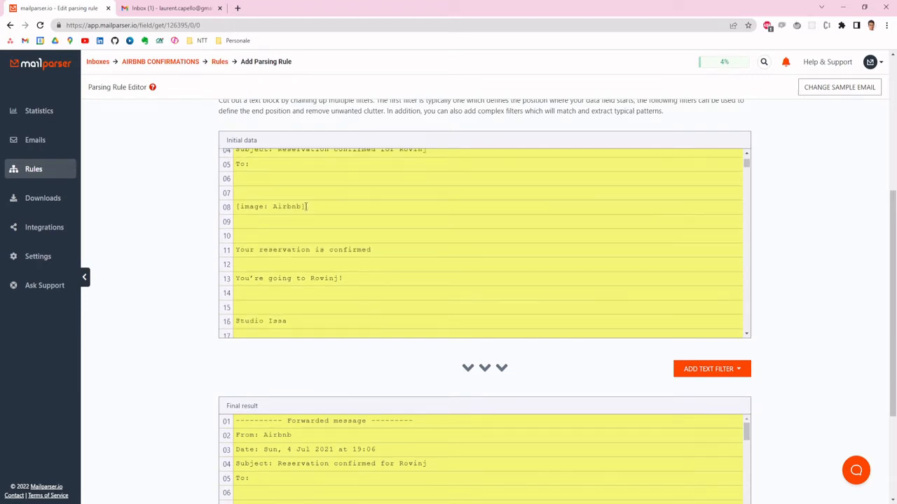
scroll(320, 203, down, 1)
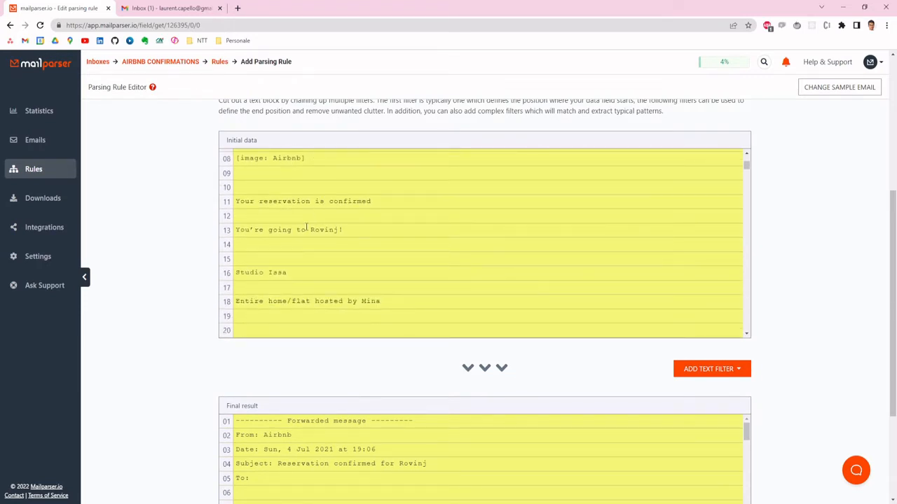
scroll(306, 230, down, 1)
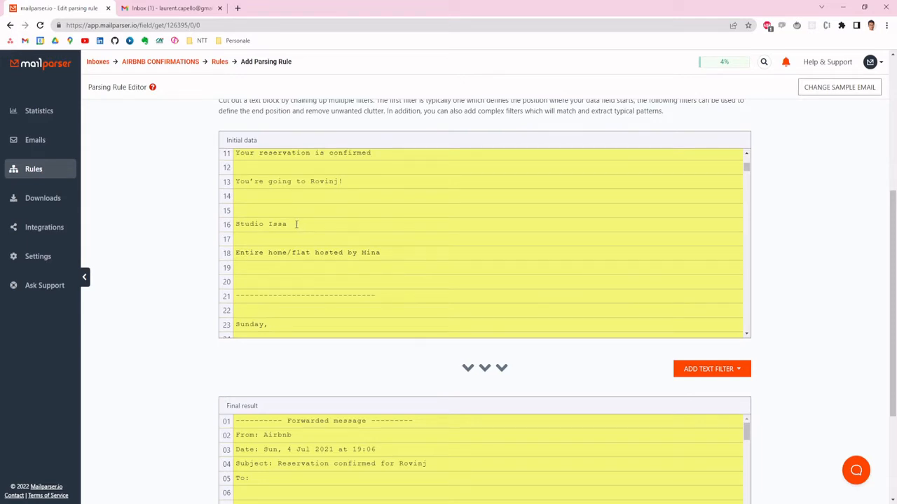
scroll(296, 224, up, 1)
drag(290, 273, 278, 272)
click(286, 283)
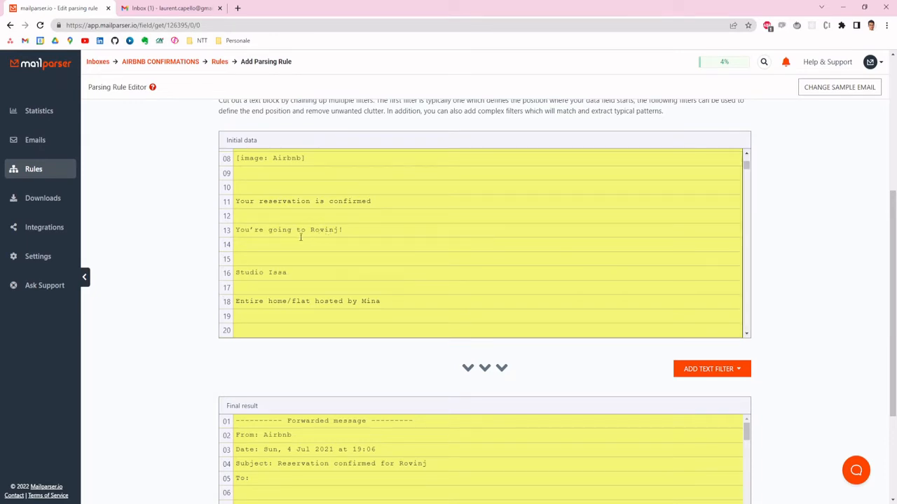
scroll(306, 224, down, 1)
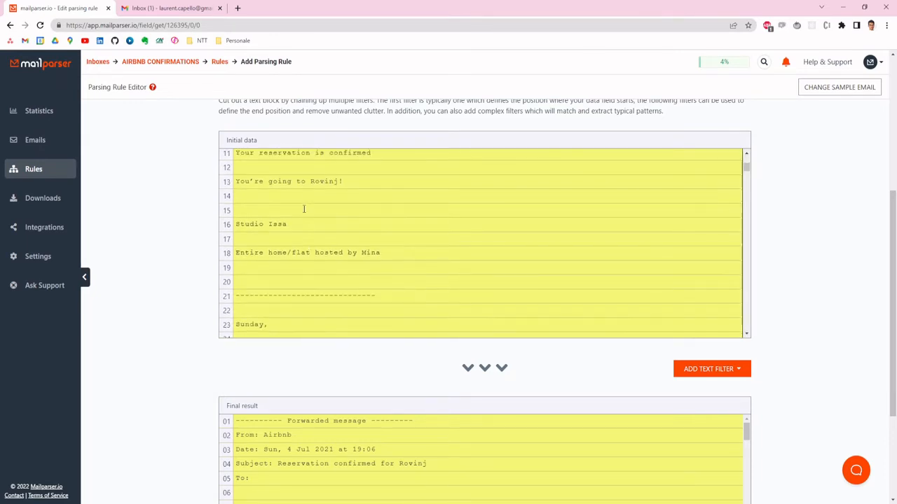
scroll(308, 210, up, 1)
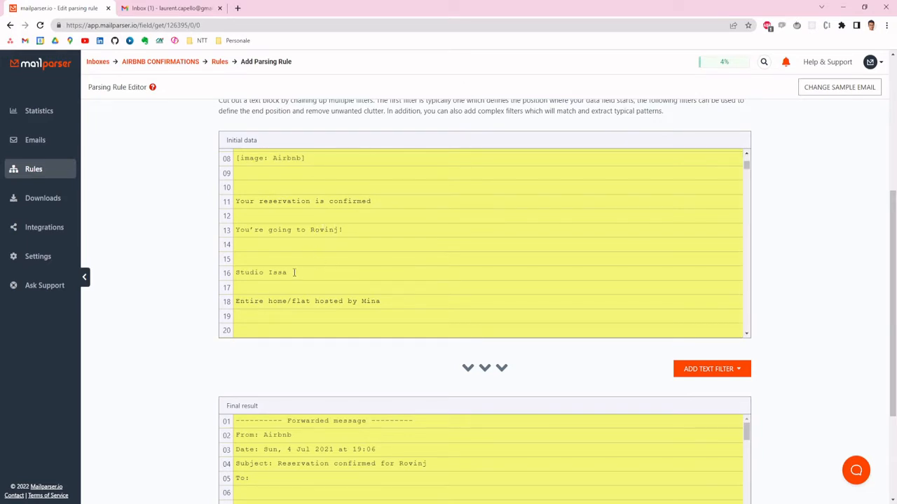
drag(290, 272, 236, 273)
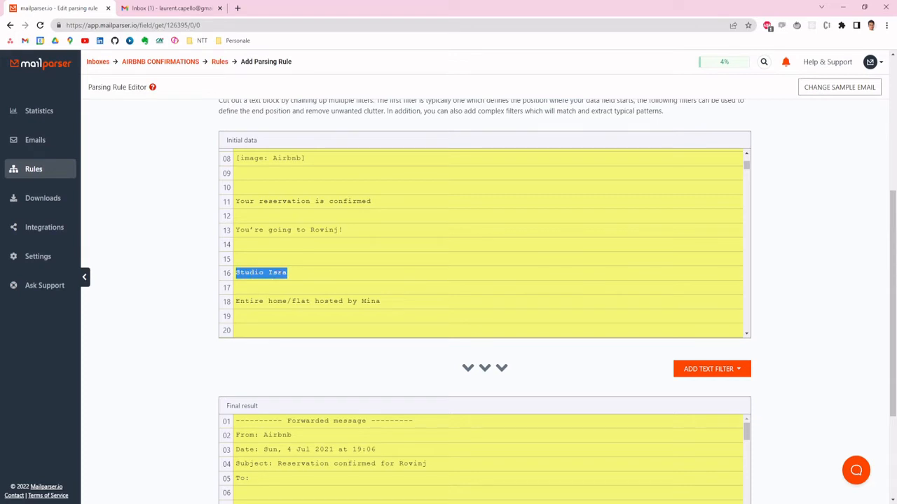
click(297, 272)
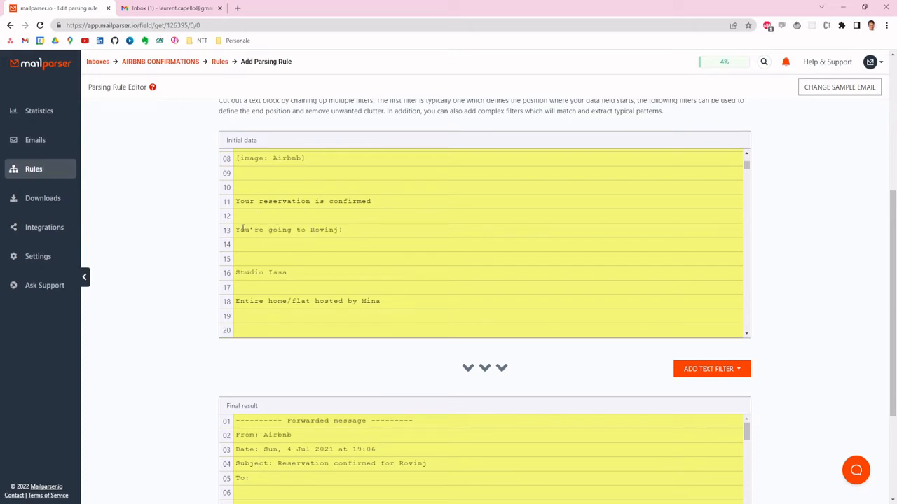
- Examine the fixed wording "You're going to" before the destination, and the property name below it, as reference points for extraction
drag(236, 229, 292, 230)
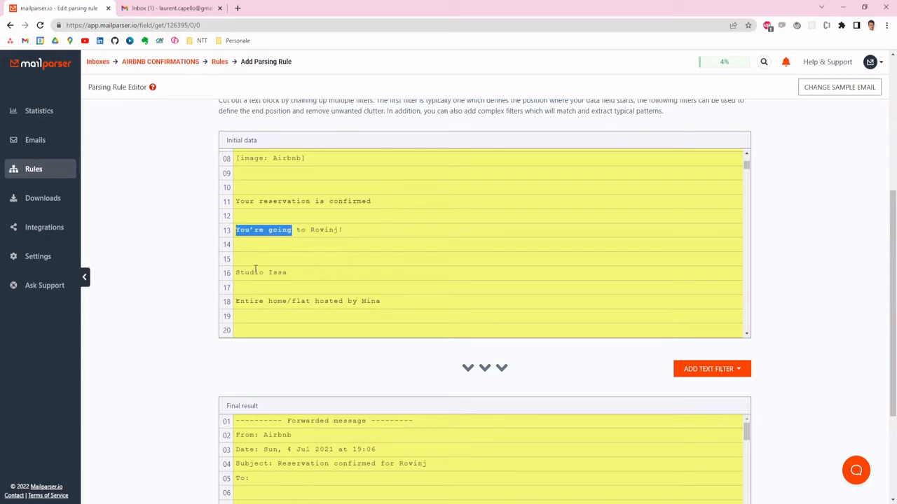
click(246, 229)
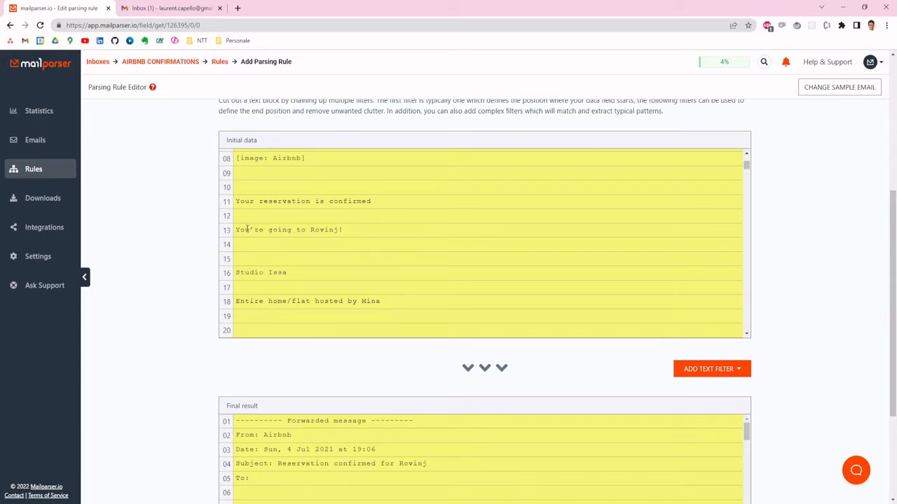
drag(310, 229, 347, 229)
click(312, 230)
click(335, 233)
drag(306, 229, 236, 230)
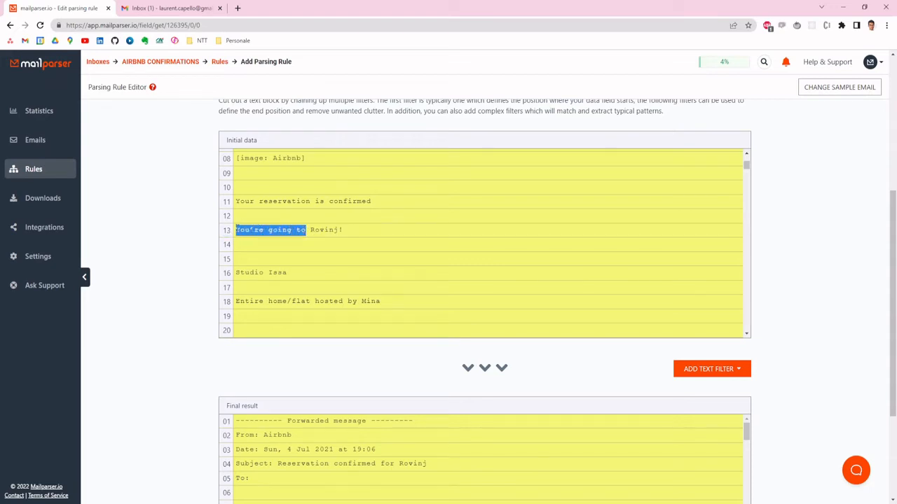
click(277, 230)
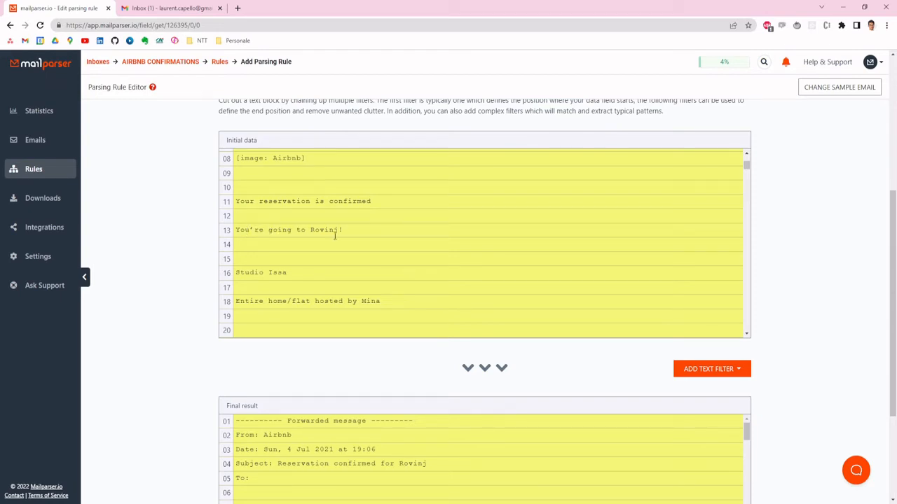
drag(235, 229, 293, 229)
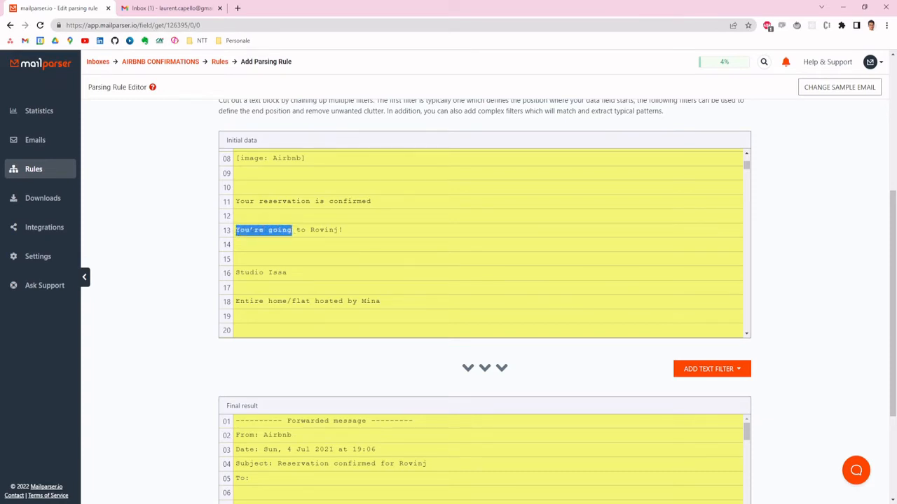
scroll(278, 194, down, 1)
drag(296, 227, 236, 224)
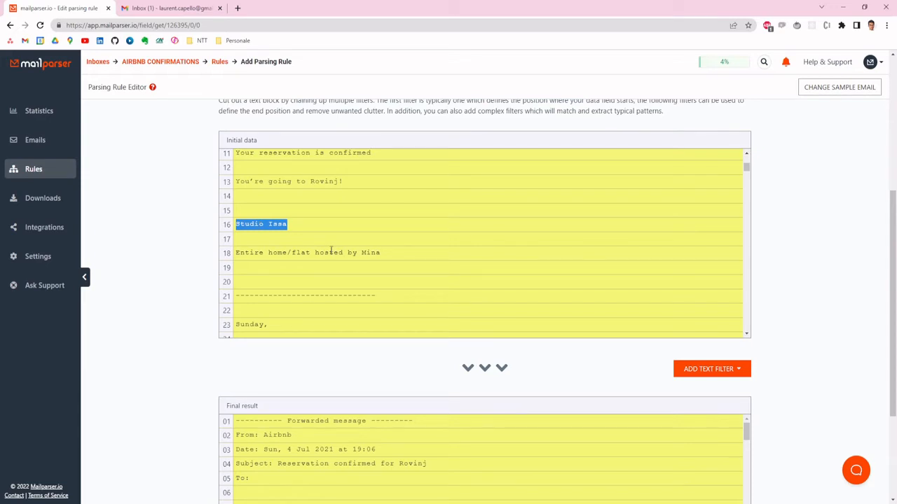
scroll(276, 281, up, 1)
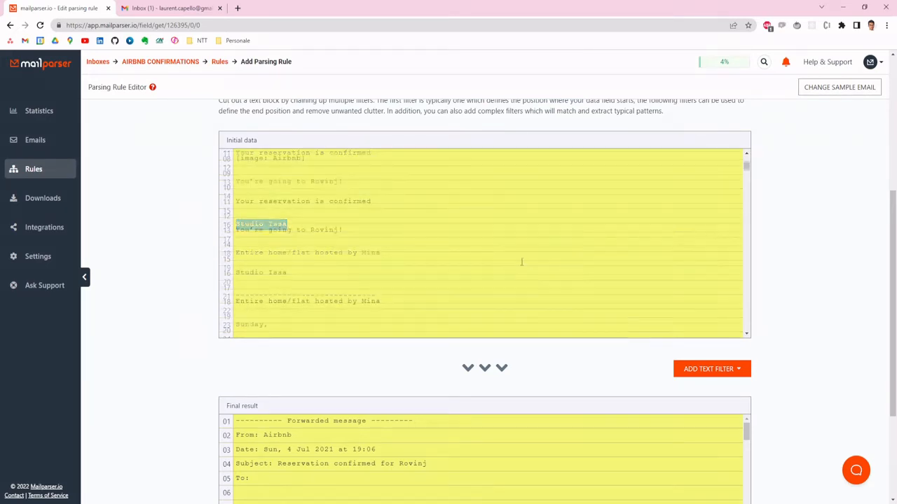
- Add a Find Start Position text filter to the parsing rule
click(701, 369)
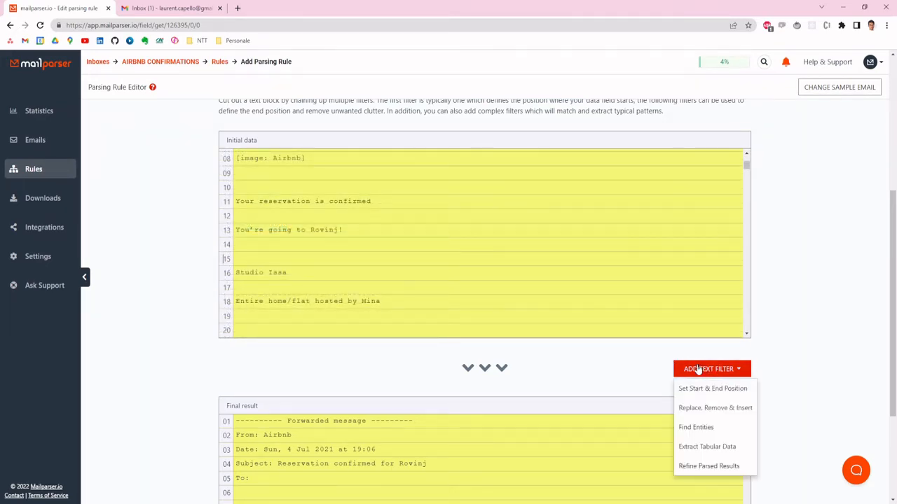
mouse_move(699, 392)
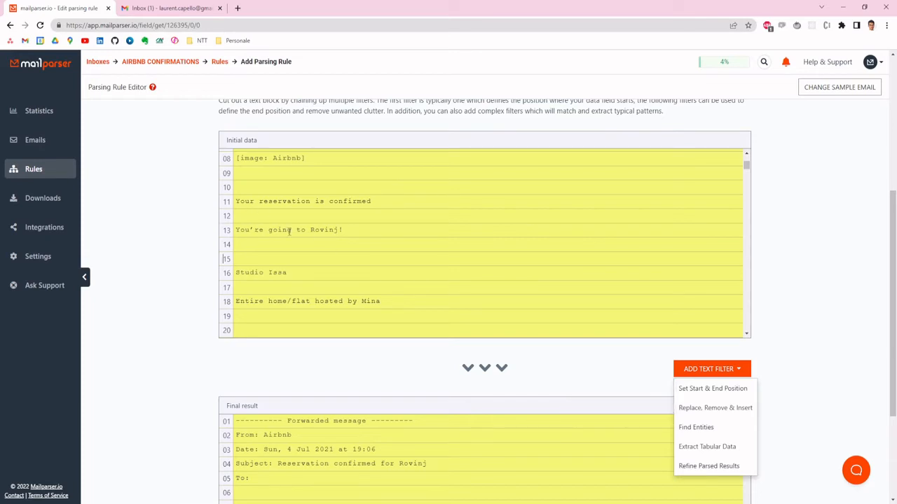
mouse_move(672, 388)
click(712, 388)
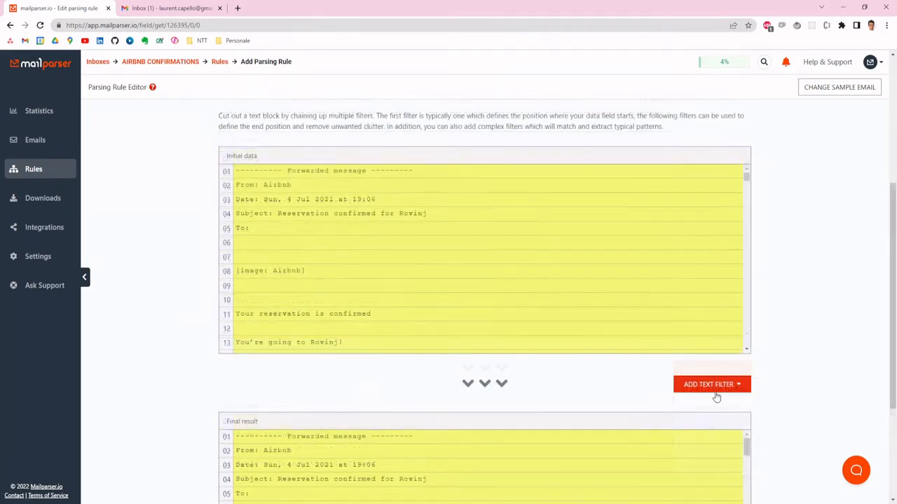
click(715, 384)
mouse_move(715, 403)
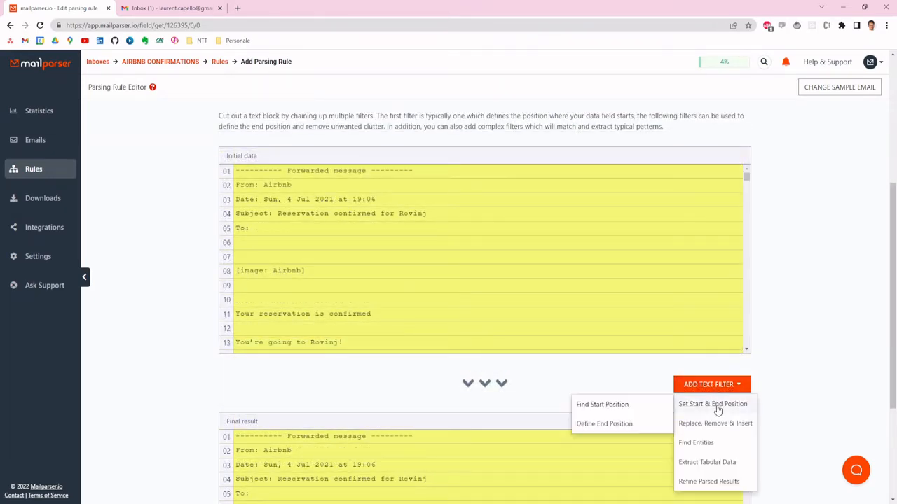
click(599, 410)
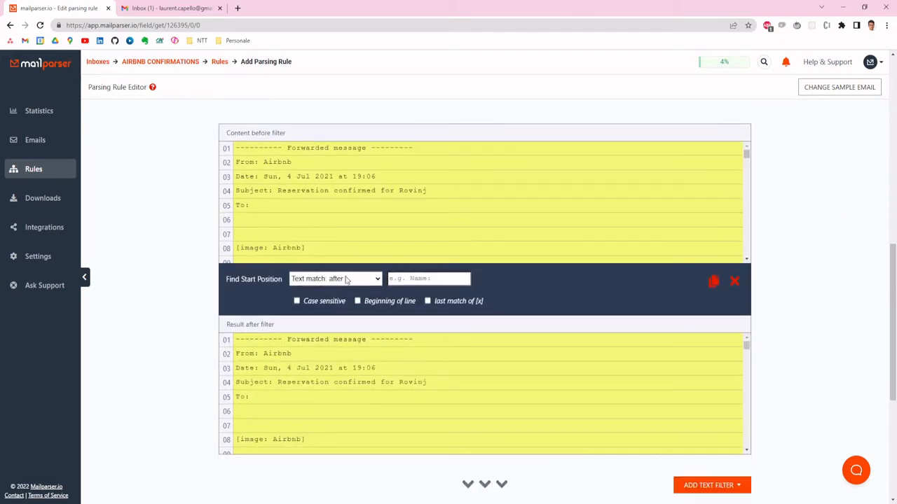
- Set the filter to start after the text match "You're going", copied from the line above the property name
scroll(335, 224, down, 4)
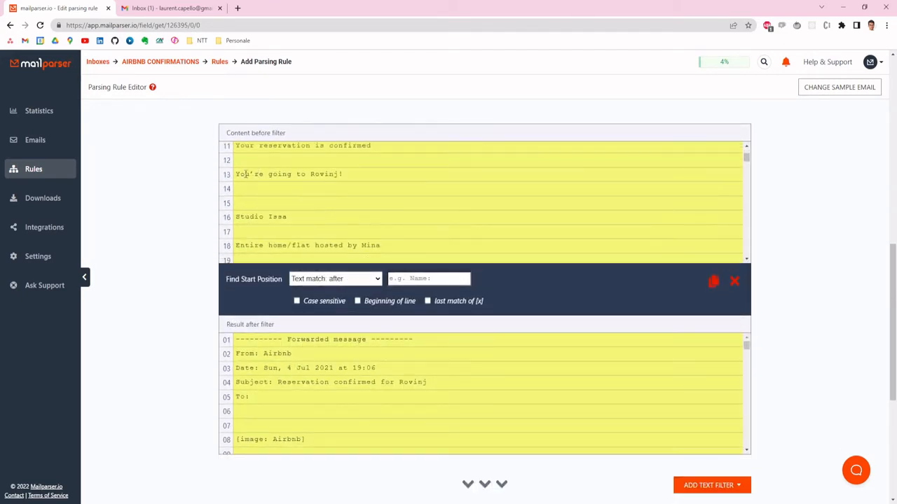
click(326, 282)
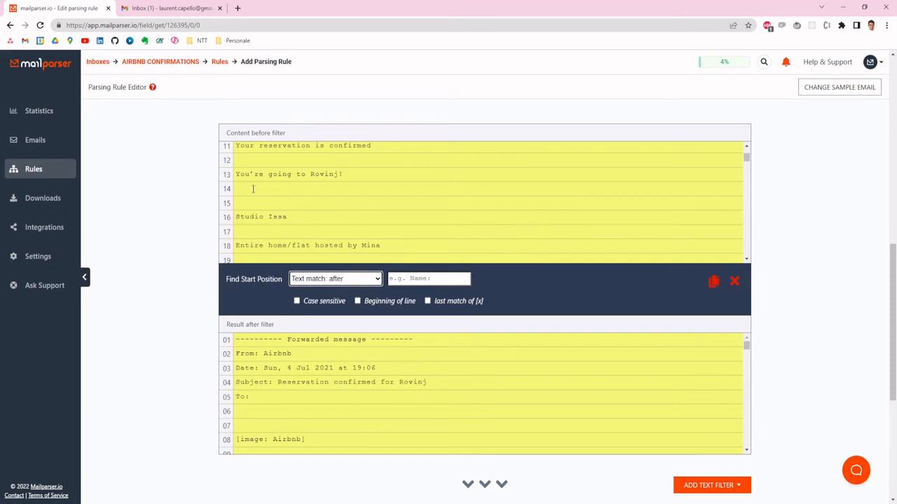
drag(236, 174, 293, 175)
key(ctrl+c)
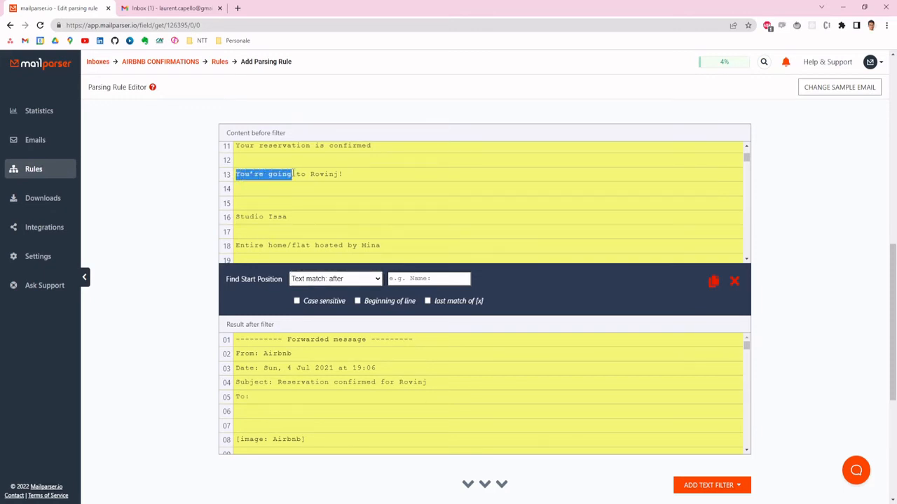
click(403, 278)
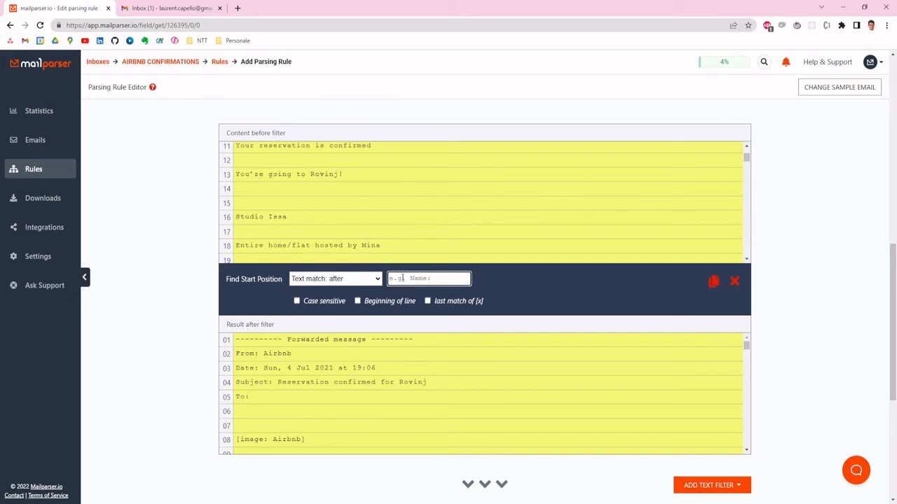
key(ctrl+v)
click(515, 372)
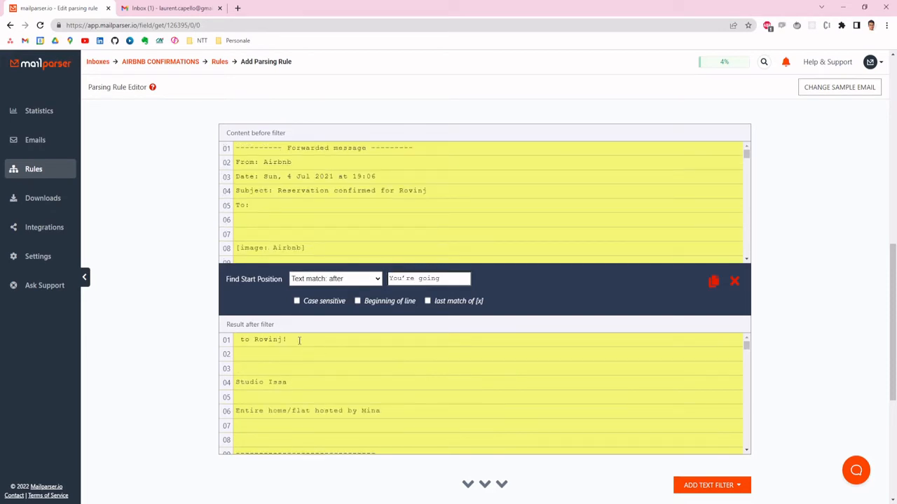
- Examine the filtered result to see how many lines precede the property name
drag(283, 325, 223, 327)
click(254, 340)
scroll(311, 350, down, 1)
scroll(306, 350, up, 1)
scroll(347, 353, down, 1)
scroll(336, 350, up, 1)
scroll(728, 414, down, 1)
- Add a second Find Start Position filter that starts the result after 3 lines
click(690, 437)
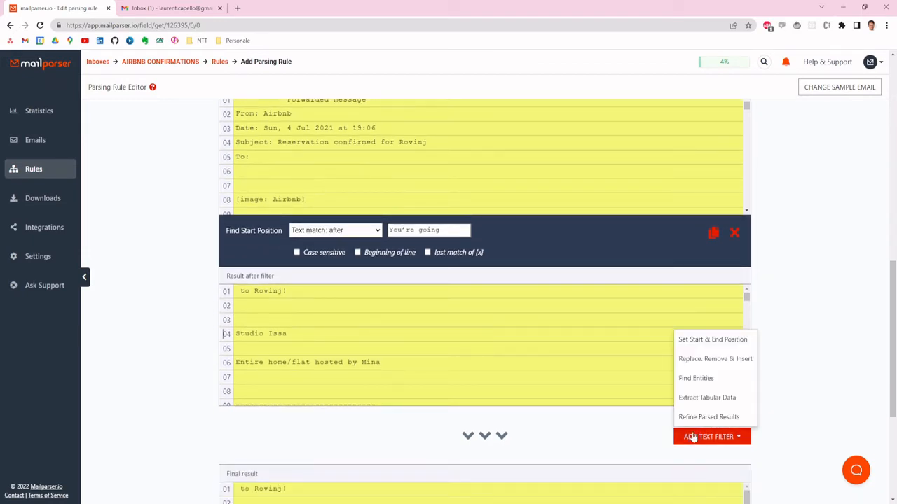
mouse_move(687, 341)
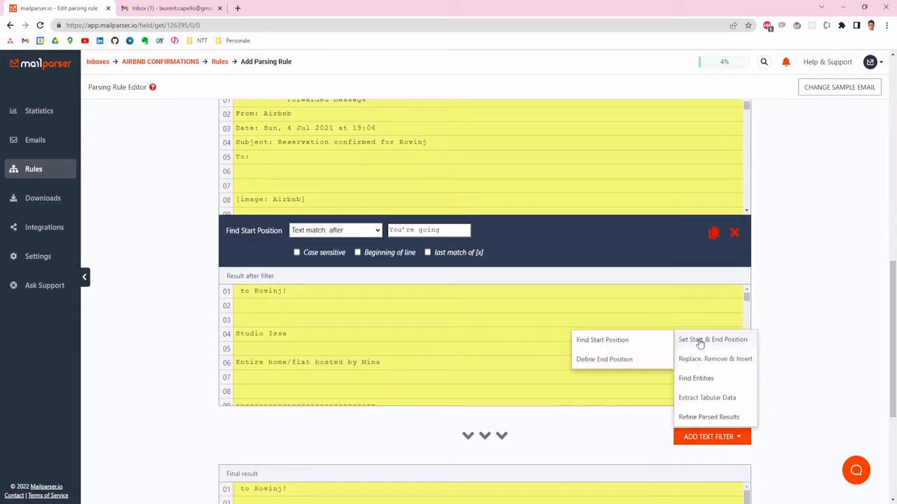
click(615, 341)
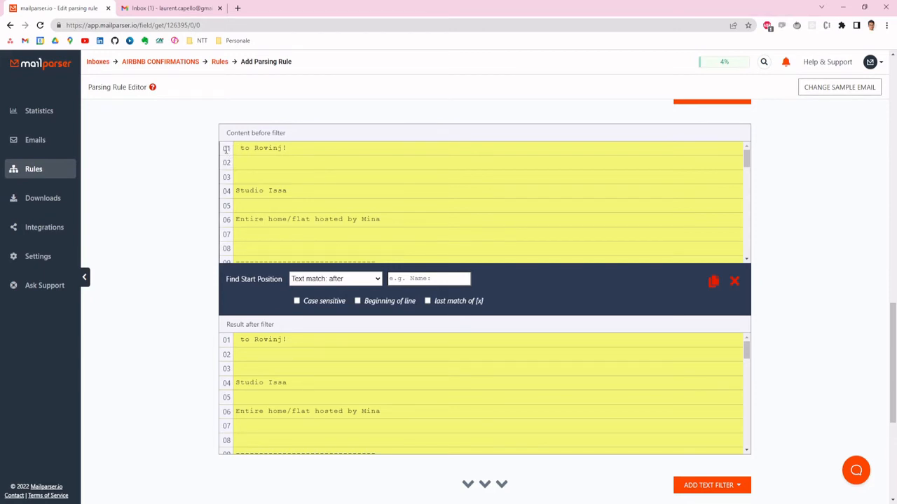
click(334, 279)
click(336, 311)
click(402, 283)
click(403, 323)
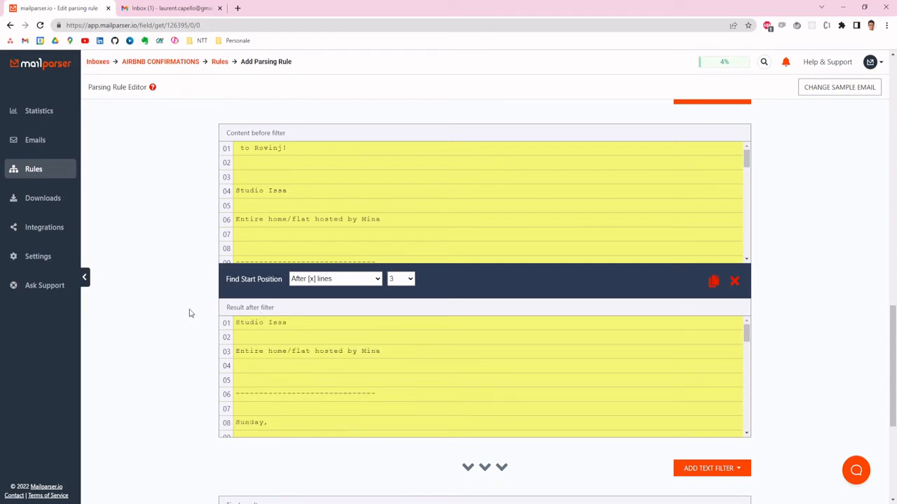
- Add a Define End Position filter with the End of line option to isolate the property name
scroll(189, 309, down, 1)
scroll(190, 309, down, 1)
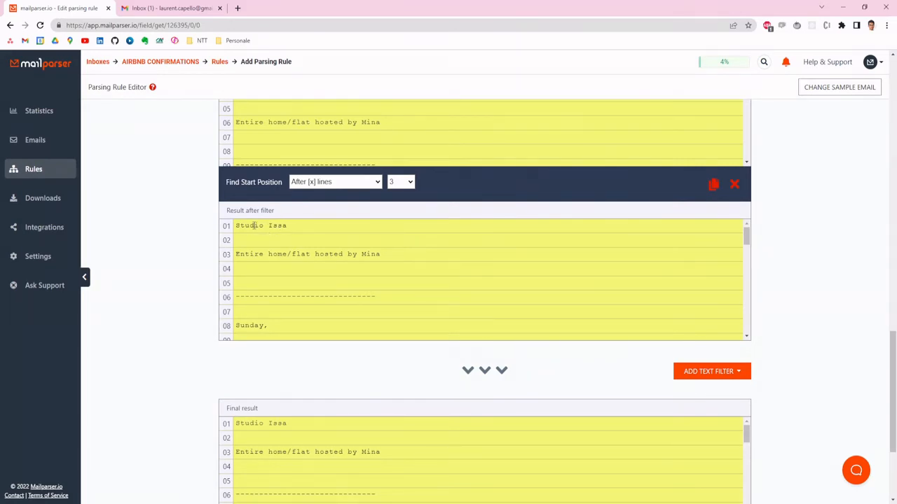
drag(235, 225, 292, 223)
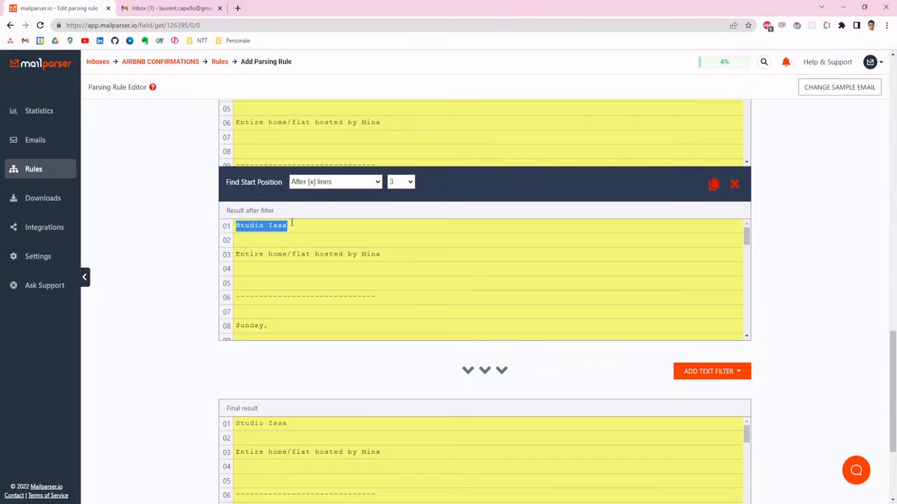
click(292, 223)
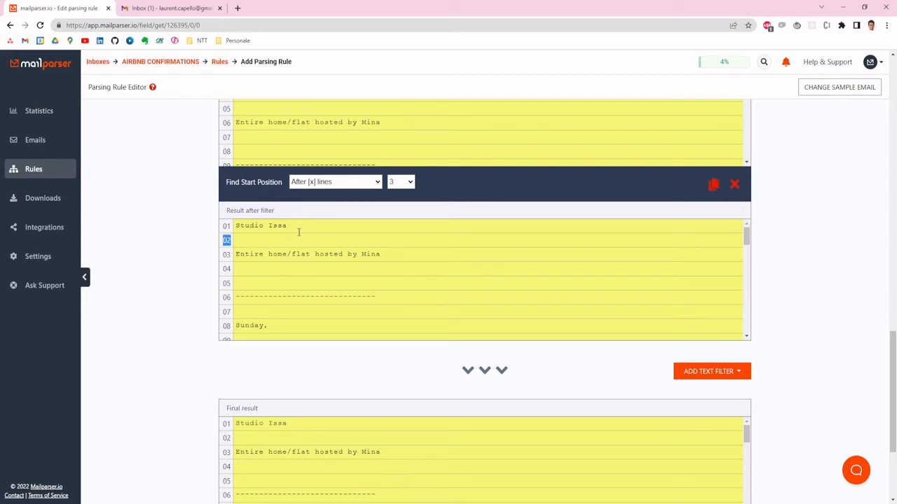
click(729, 372)
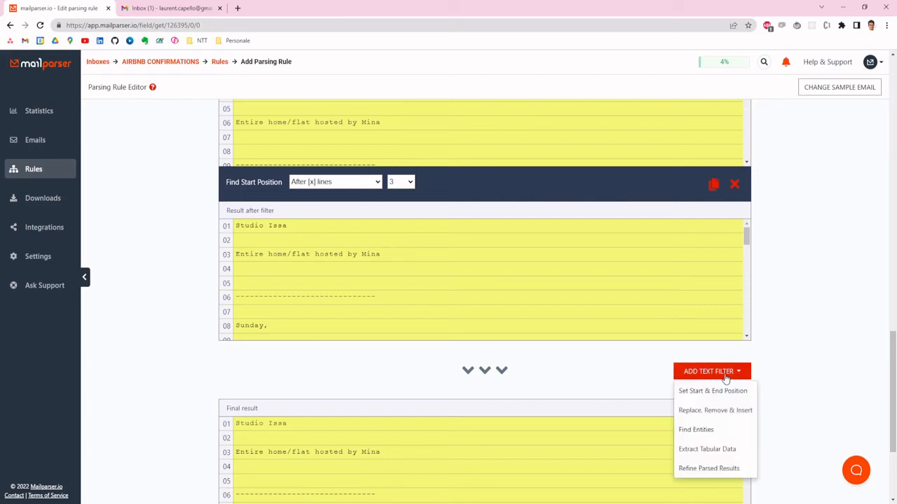
mouse_move(714, 392)
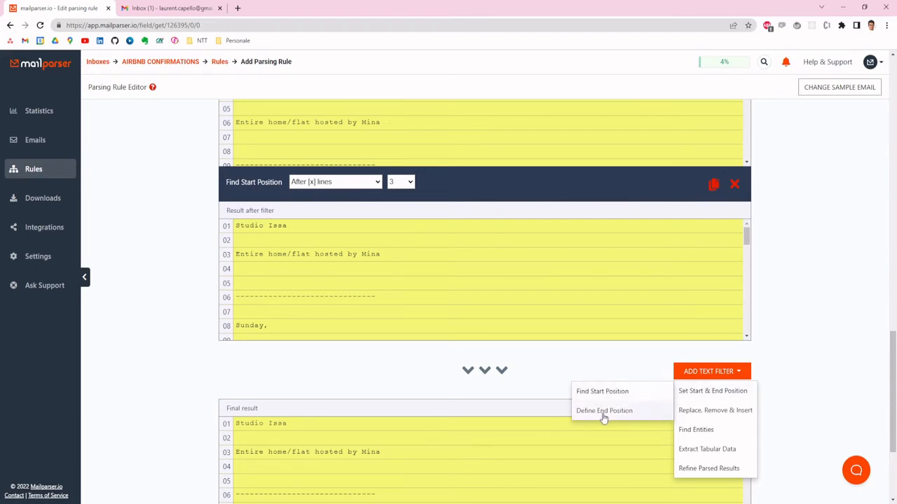
click(603, 416)
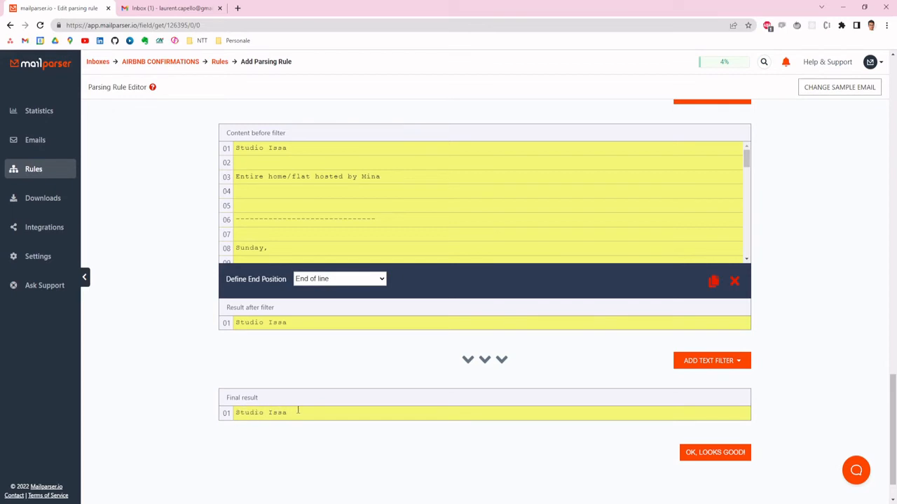
- Accept the final result, name the data field "Apartment name", and validate and save the parsing rule
scroll(295, 415, down, 1)
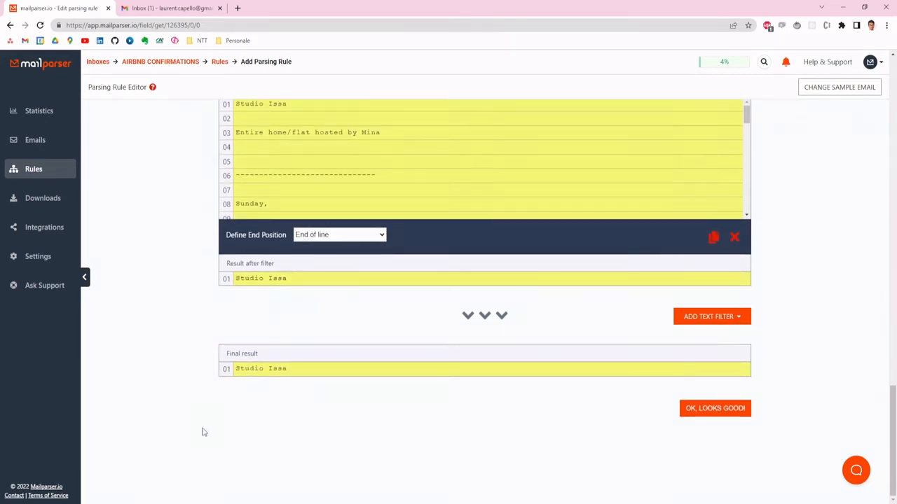
click(715, 410)
scroll(440, 406, down, 1)
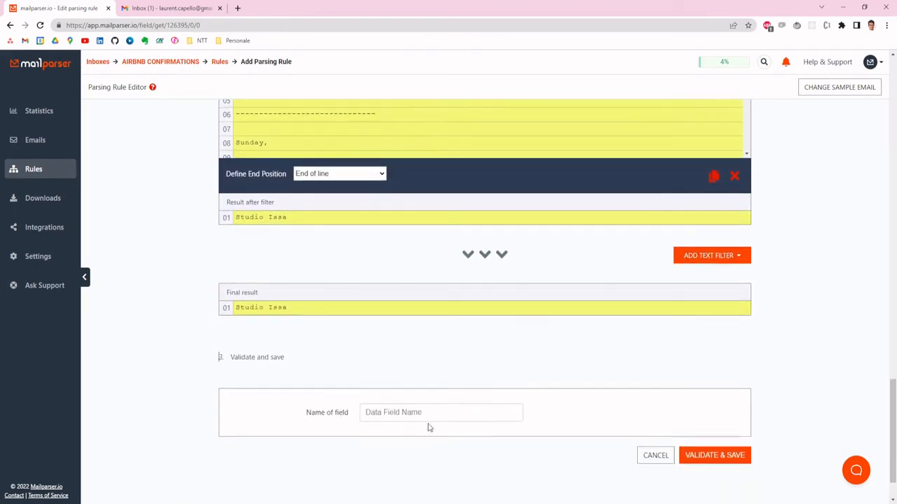
scroll(429, 428, down, 1)
click(404, 355)
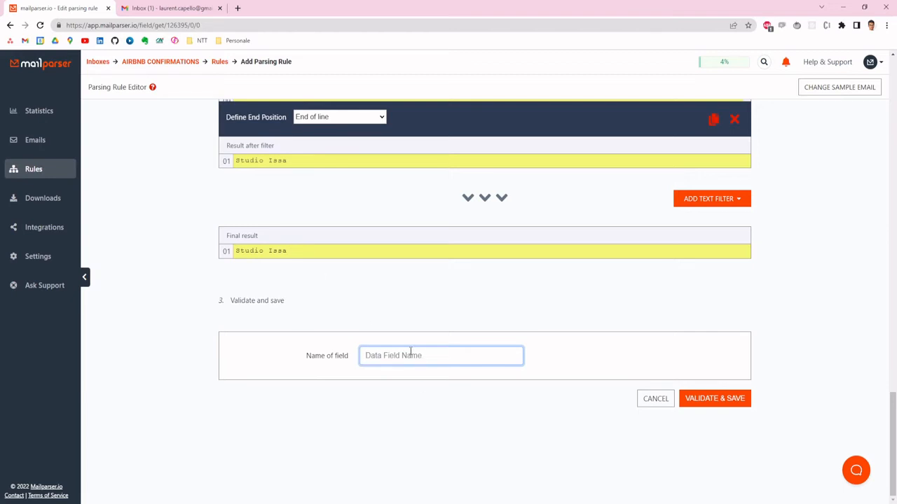
text(Apartment name)
click(719, 400)
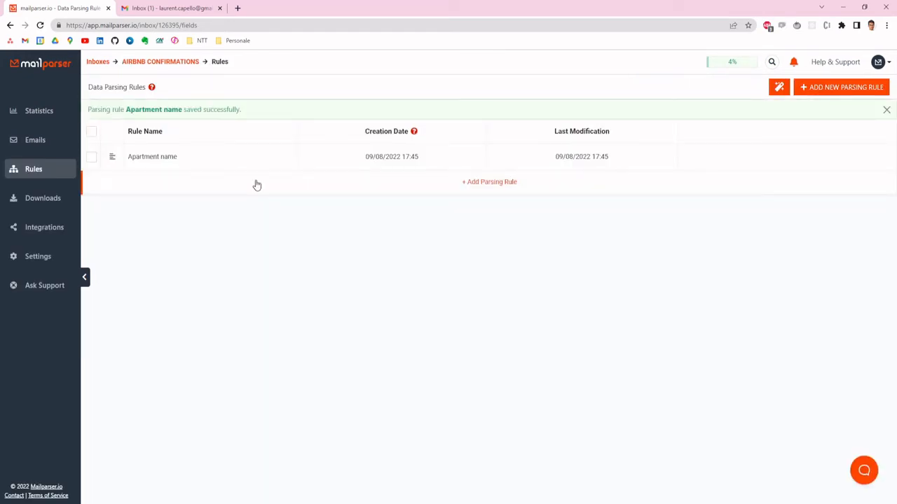
- Open the parsed data of the "Fwd: Reservation confirmed for Rovinj" e-mail and check the Apartment name field
click(35, 140)
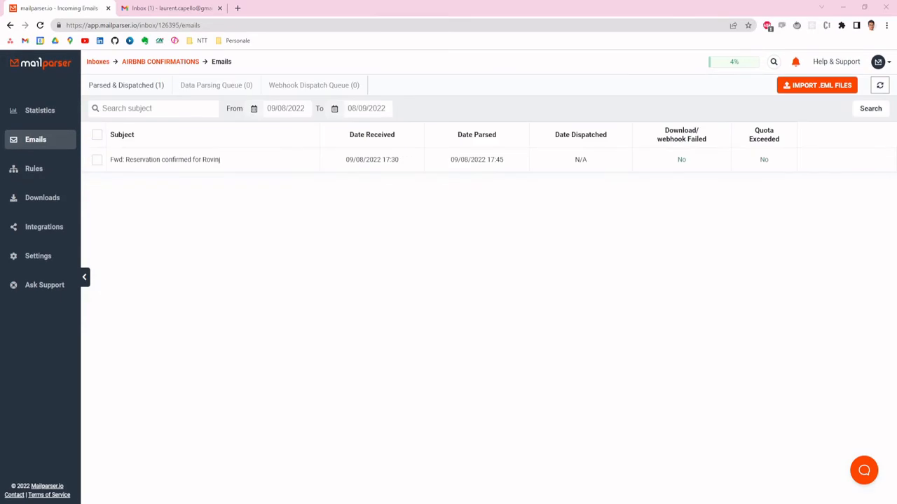
click(260, 164)
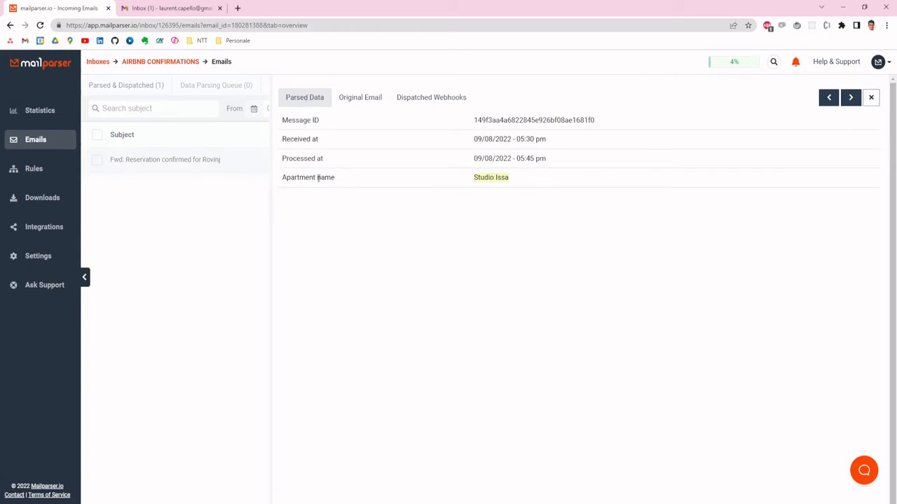
drag(282, 177, 340, 176)
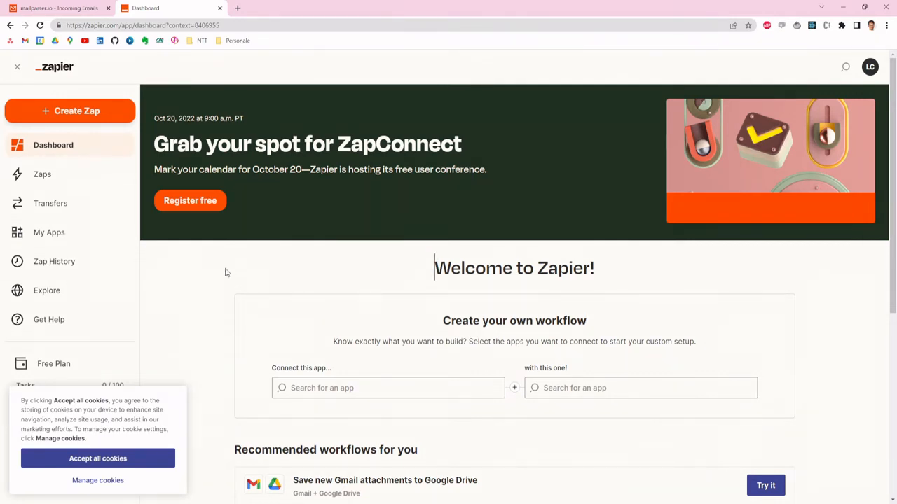
- Create a new Zap in Zapier and choose Mailparser as its trigger app
click(82, 111)
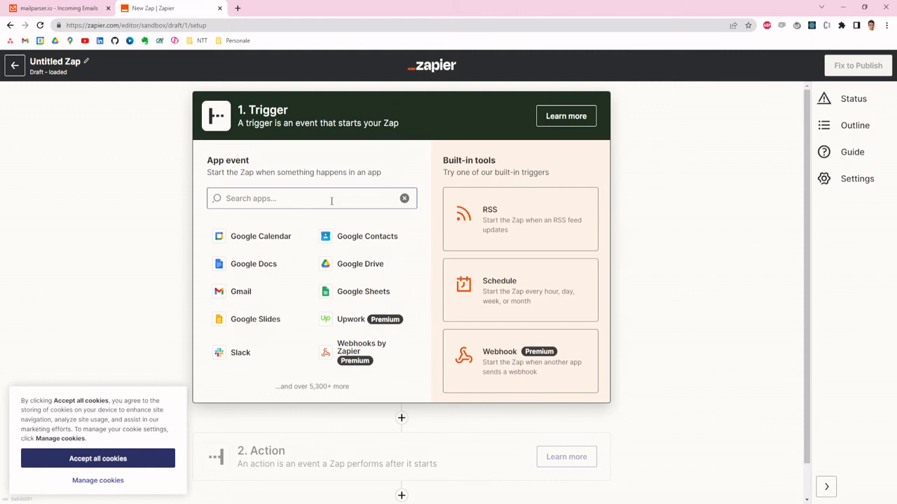
click(284, 199)
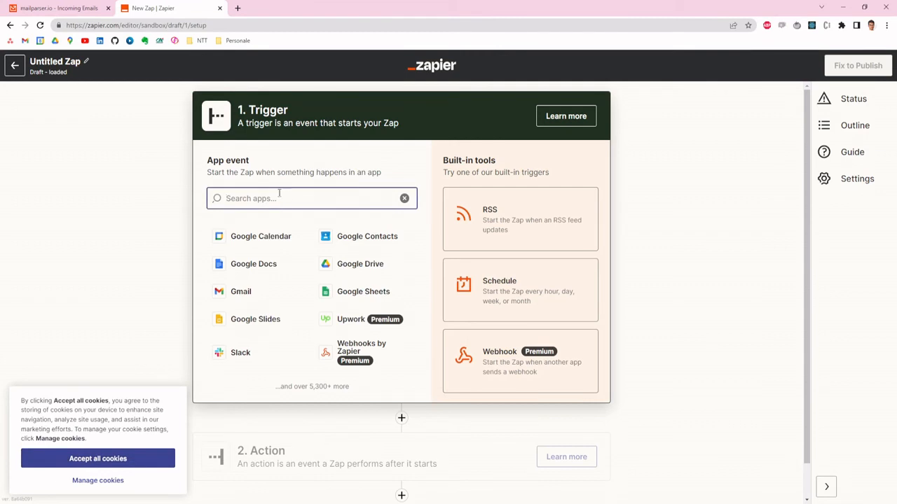
text(mailparser)
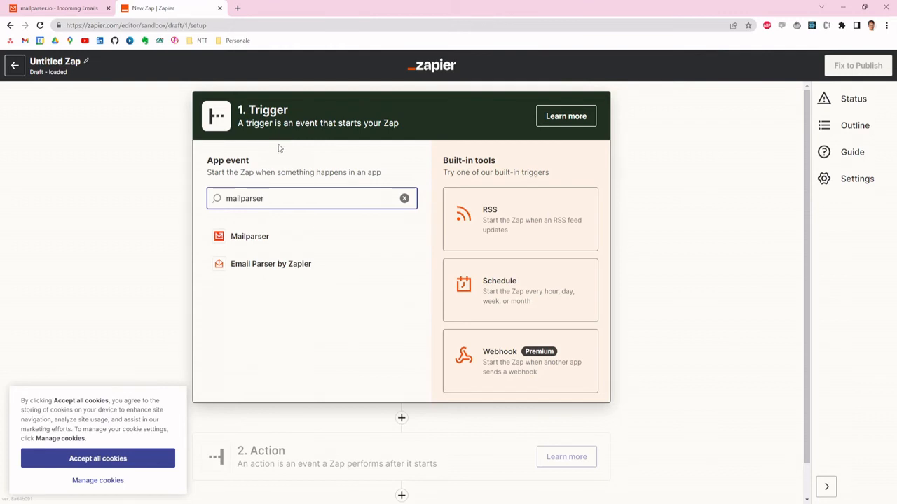
click(260, 238)
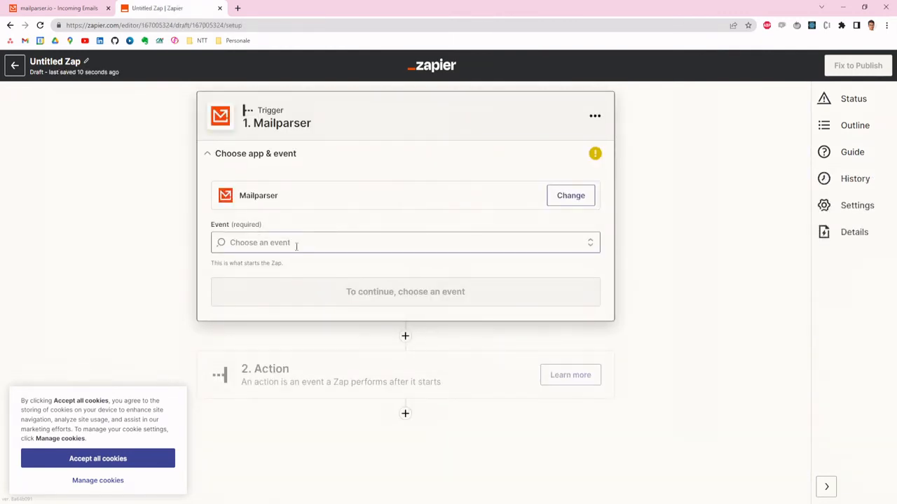
- Set the trigger event to New Email Parsed and connect the Mailparser account
click(267, 241)
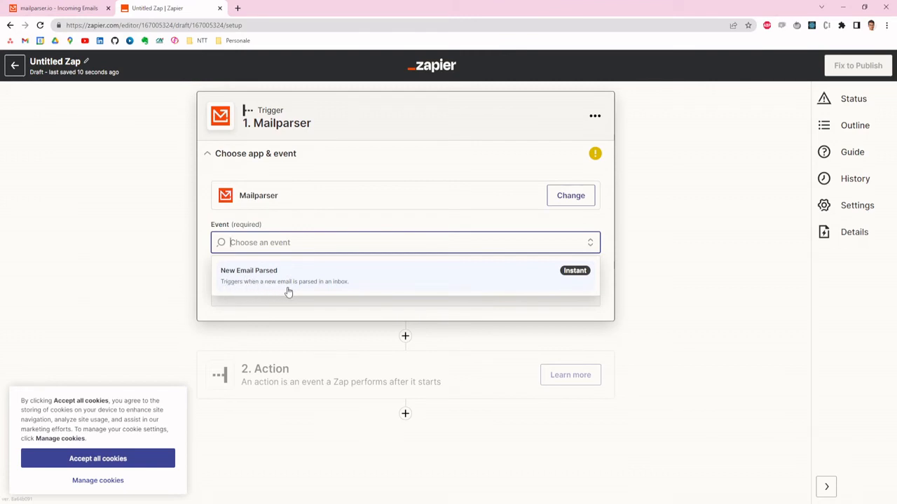
click(361, 282)
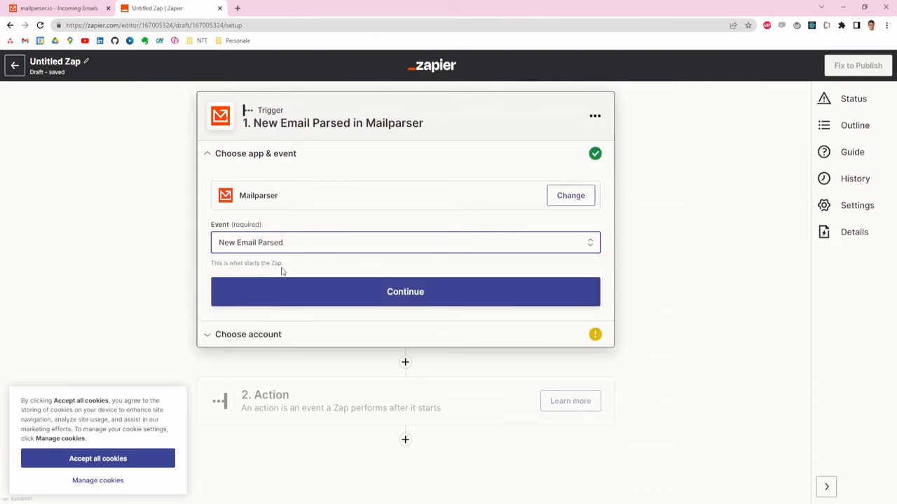
click(391, 294)
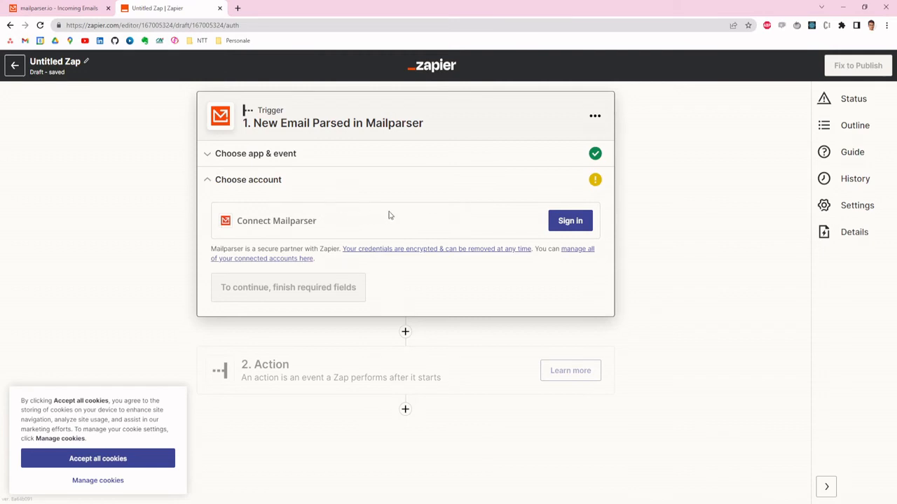
click(566, 223)
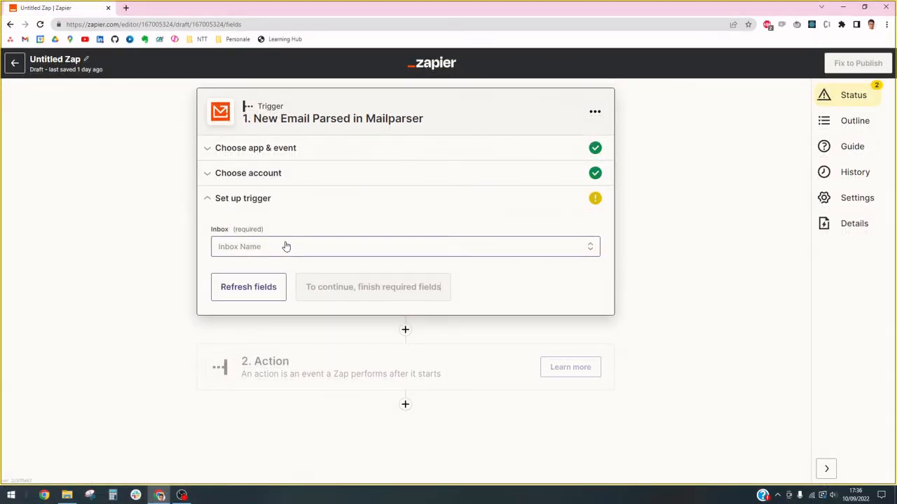
- Set the trigger's inbox to Airbnb confirmations and continue to the trigger test
click(286, 247)
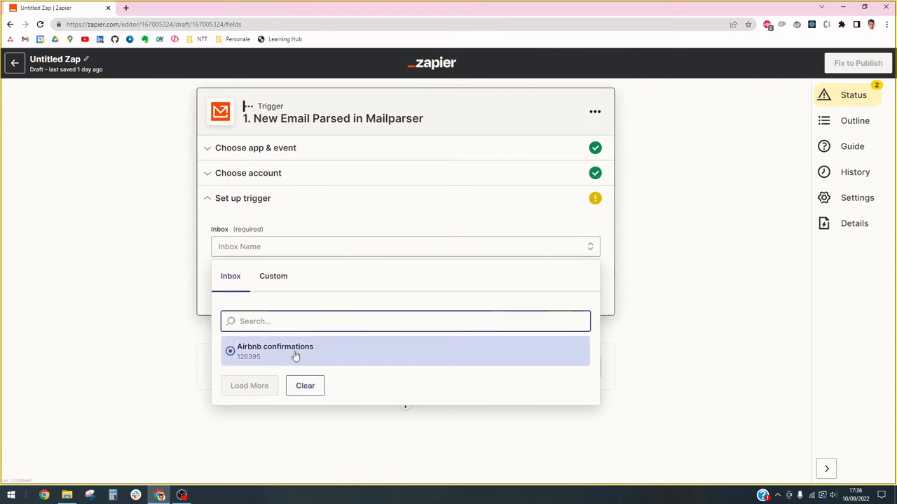
click(271, 352)
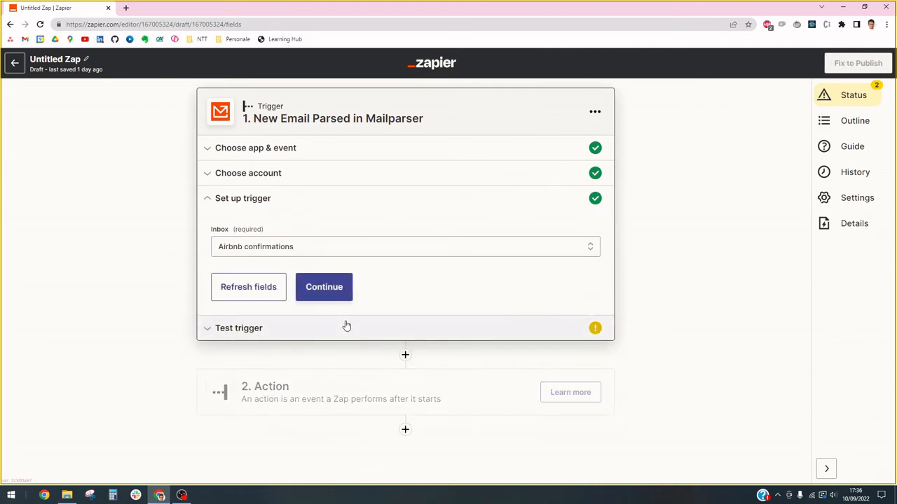
click(326, 290)
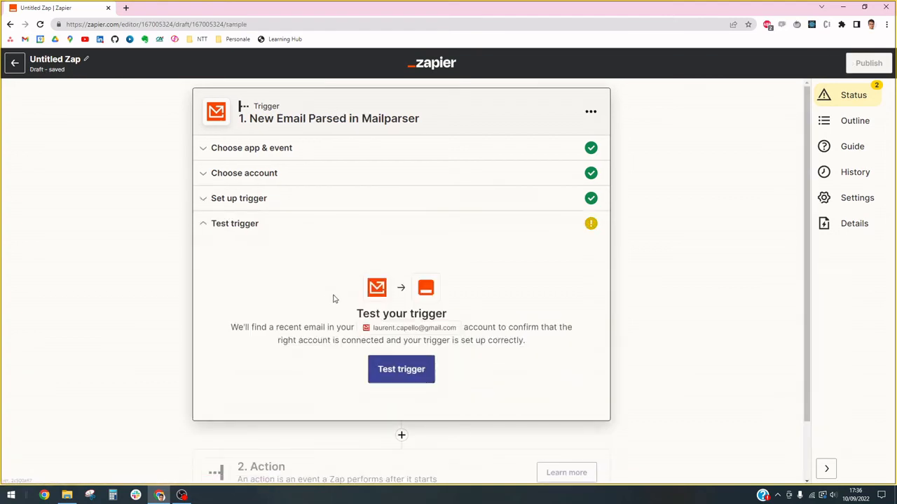
- Test the Mailparser trigger, review the apartment name in the sample e-mail, and continue to the action
scroll(402, 355, down, 2)
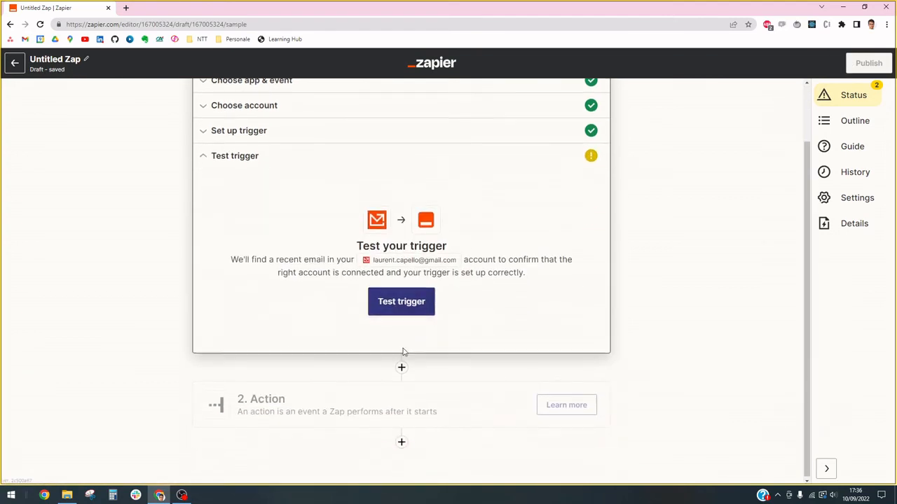
click(392, 302)
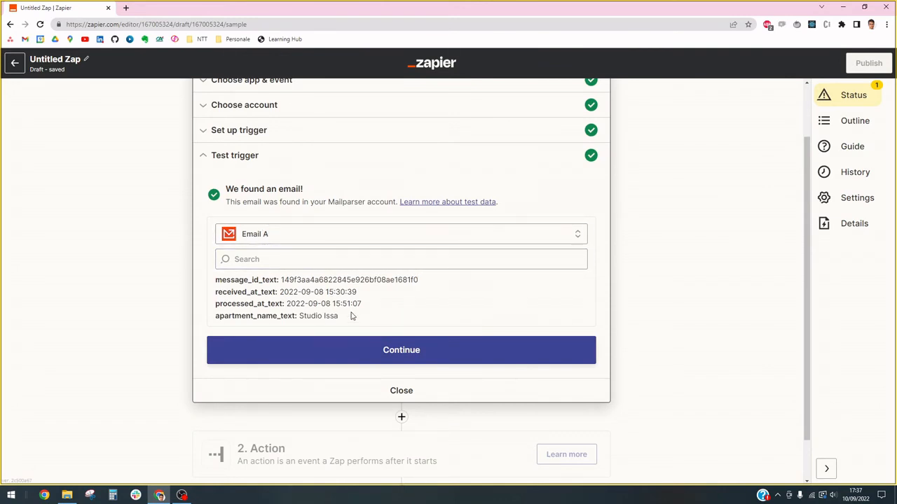
drag(338, 316, 299, 312)
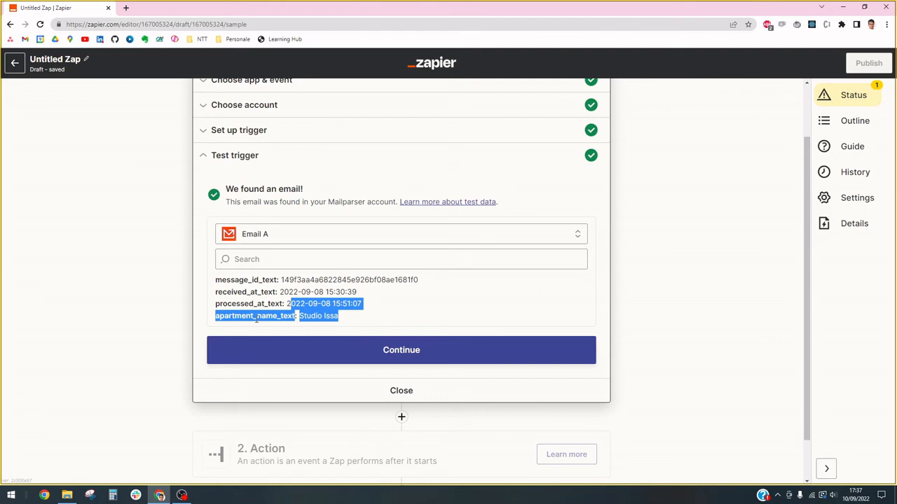
click(260, 326)
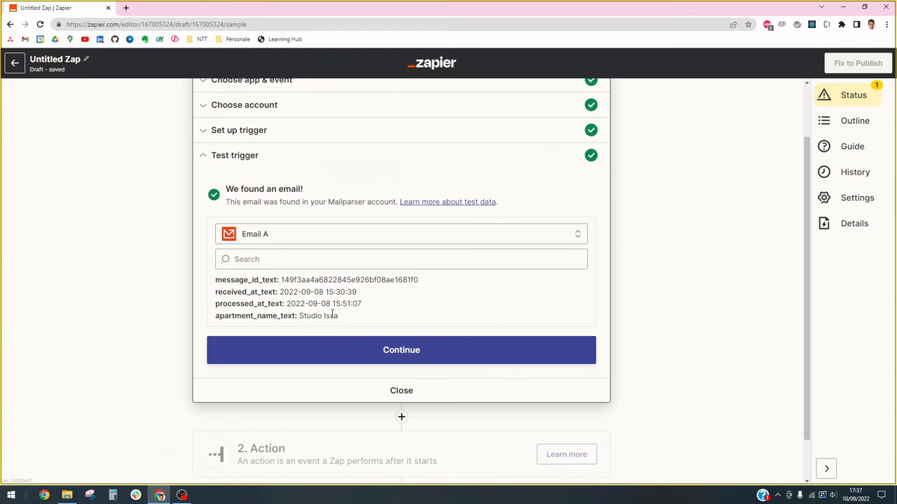
click(379, 346)
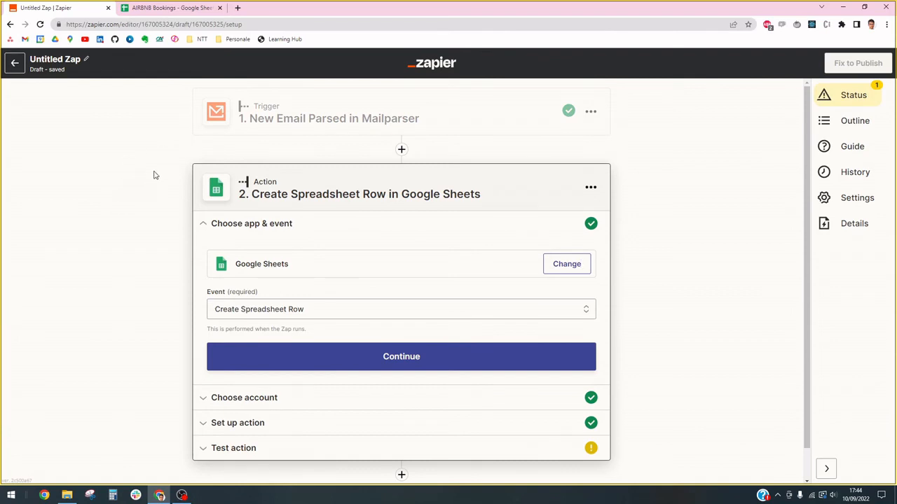
- Check the header in the AIRBNB Bookings sheet, then accept the Create Spreadsheet Row event and the connected Google Sheets account
click(162, 9)
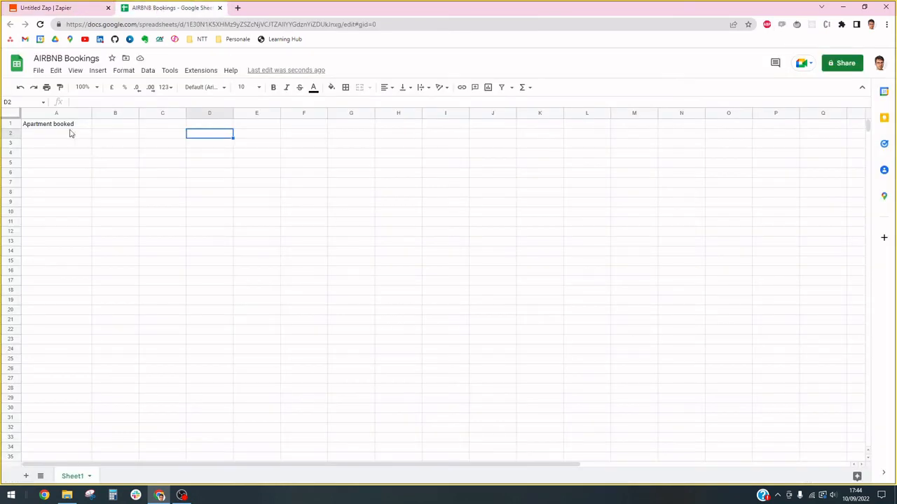
click(79, 8)
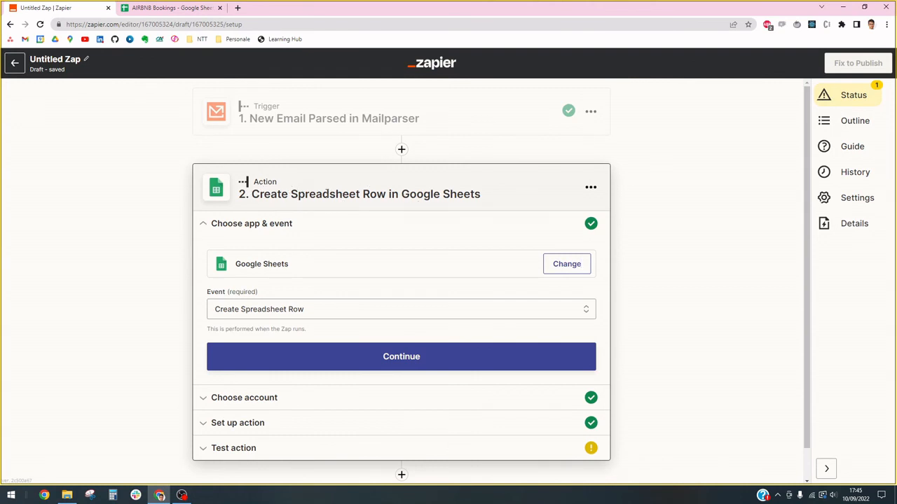
scroll(314, 210, down, 1)
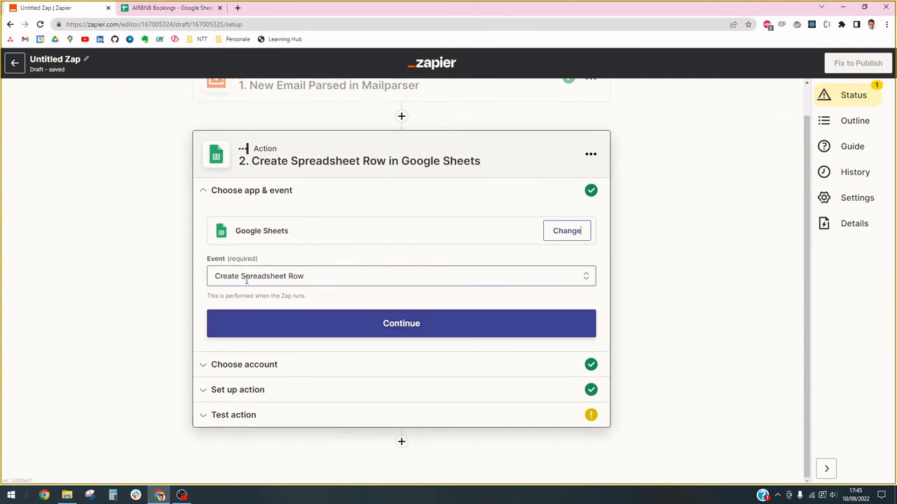
click(316, 323)
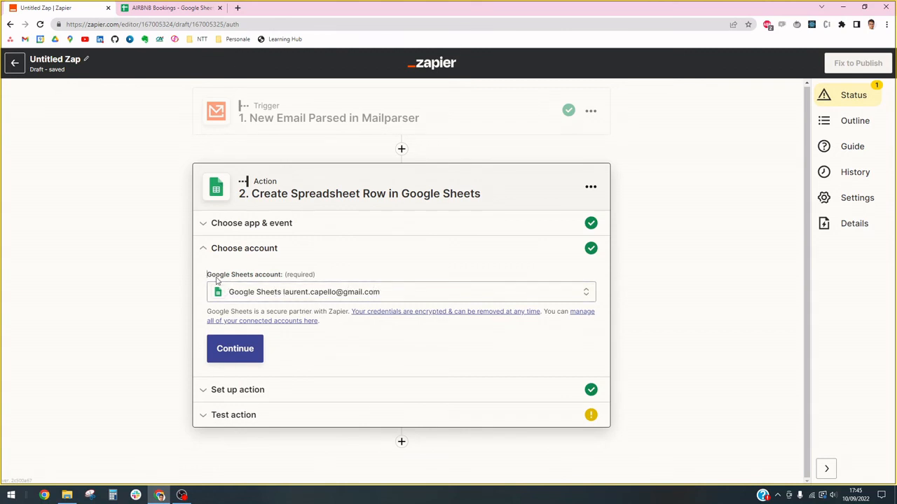
click(238, 351)
- Compare the action's spreadsheet, worksheet and Apartment booked field with the AIRBNB Bookings sheet in Google Sheets
scroll(287, 302, down, 1)
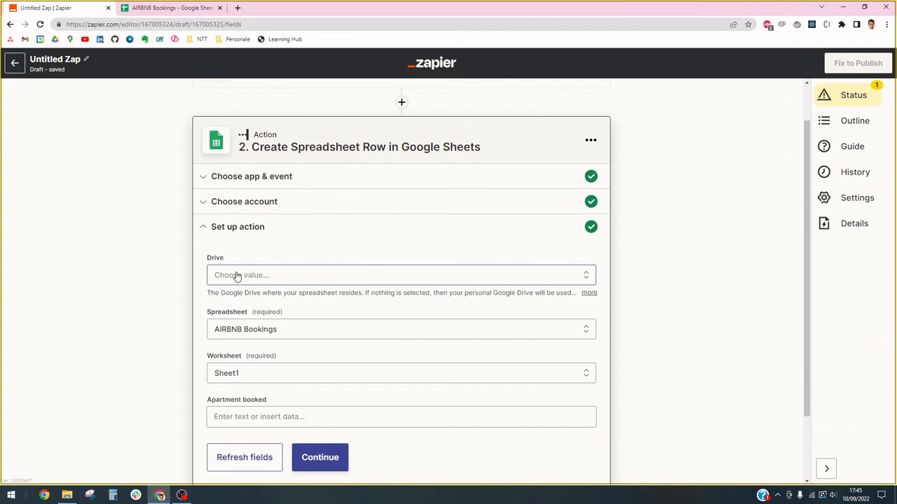
scroll(252, 288, down, 1)
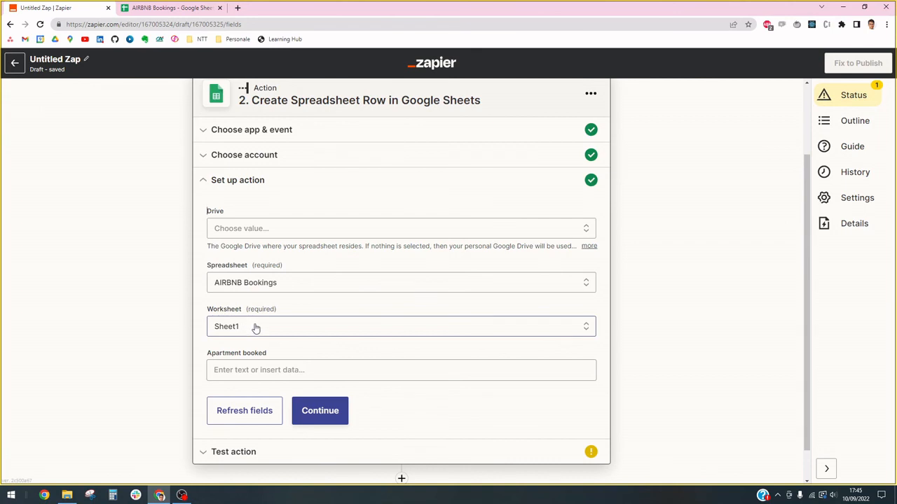
click(170, 7)
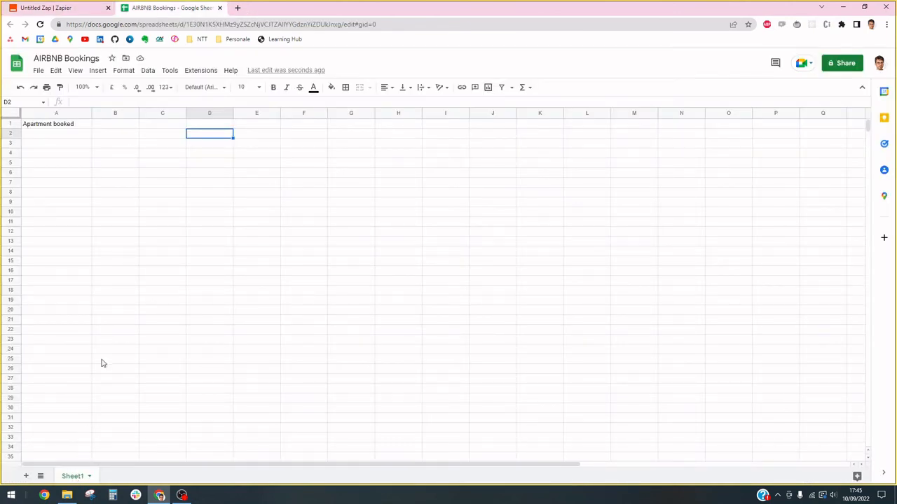
click(56, 8)
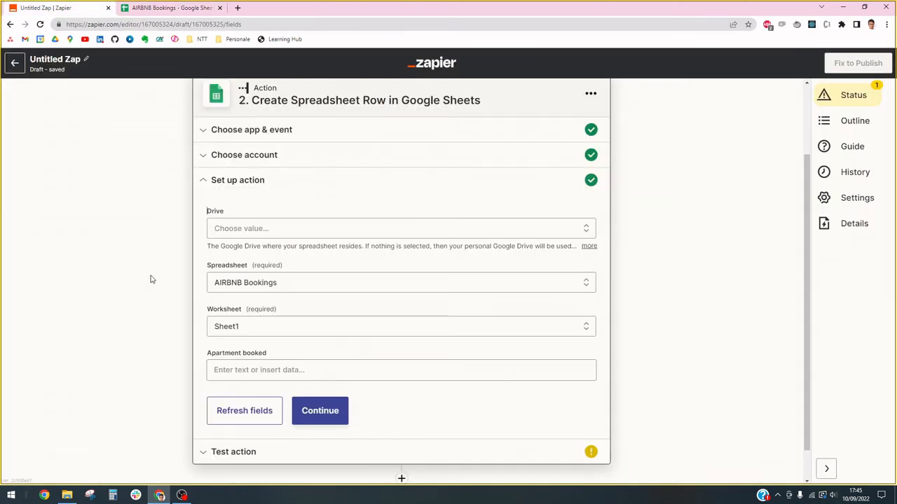
scroll(236, 334, down, 1)
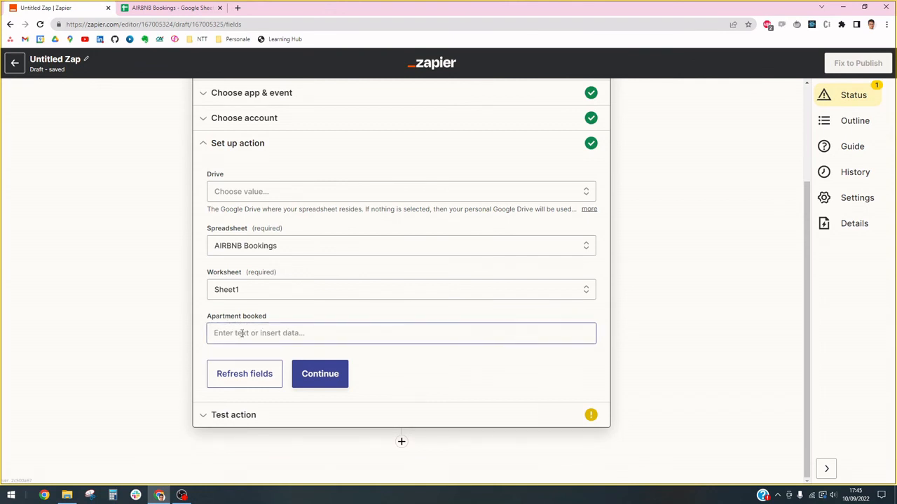
key(ctrl+Tab)
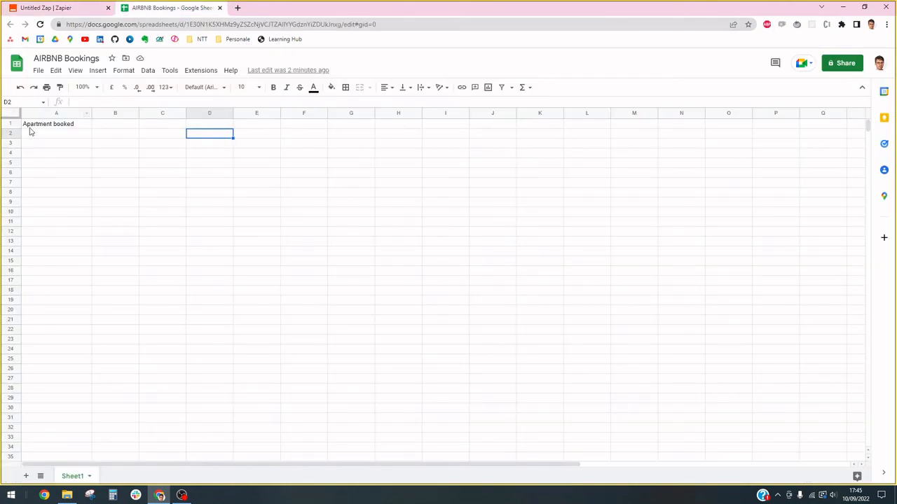
click(60, 8)
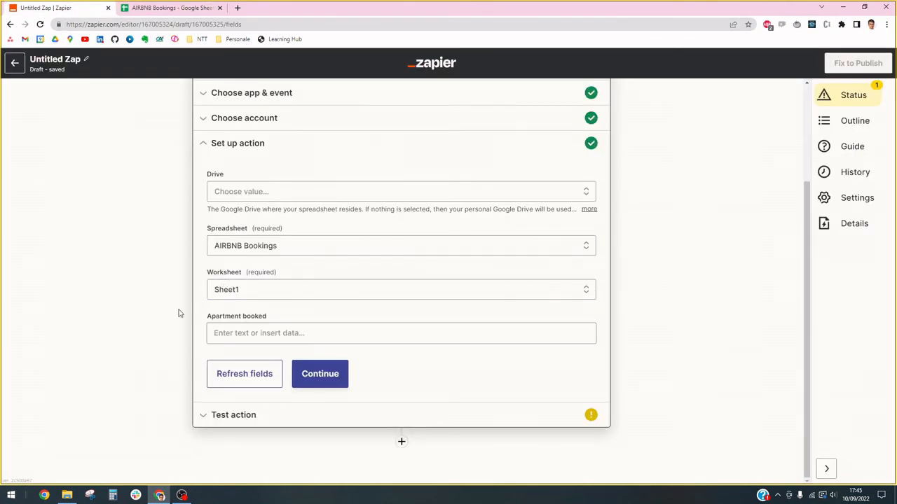
- Map the Apartment booked field to Mailparser's Apartment Name Text value
click(243, 333)
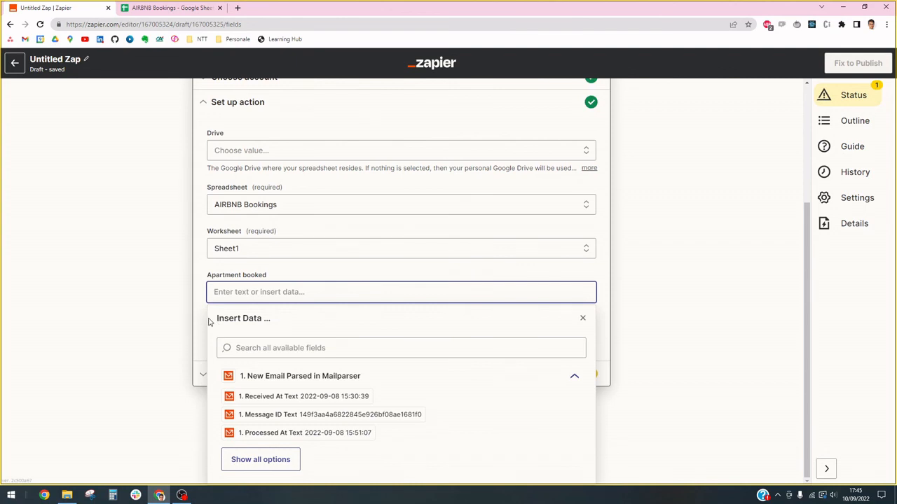
scroll(195, 318, up, 3)
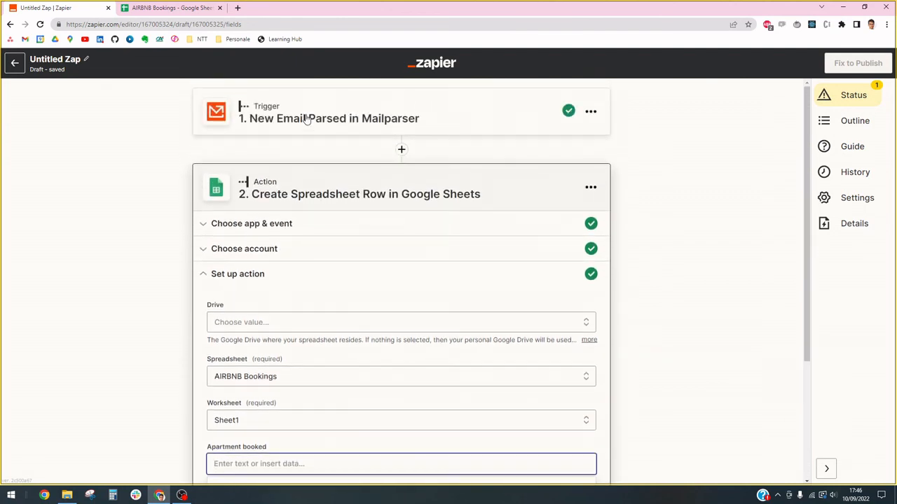
scroll(151, 256, down, 3)
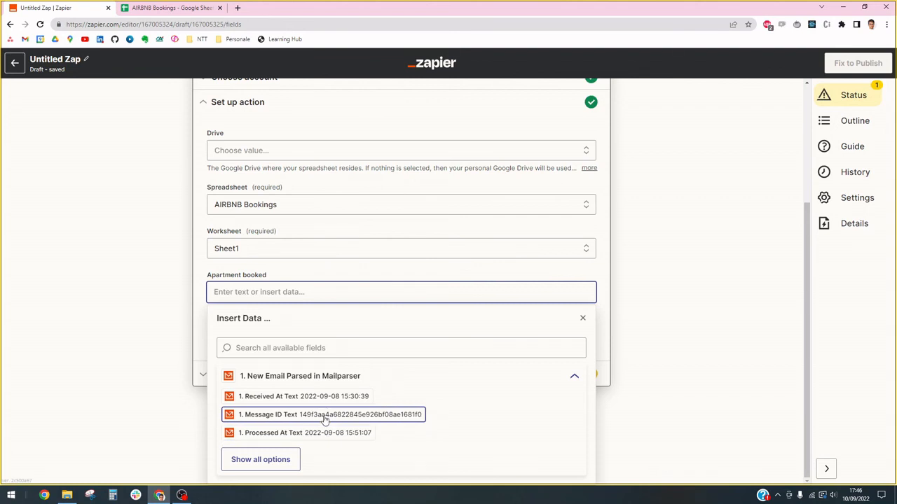
click(260, 459)
scroll(330, 383, down, 1)
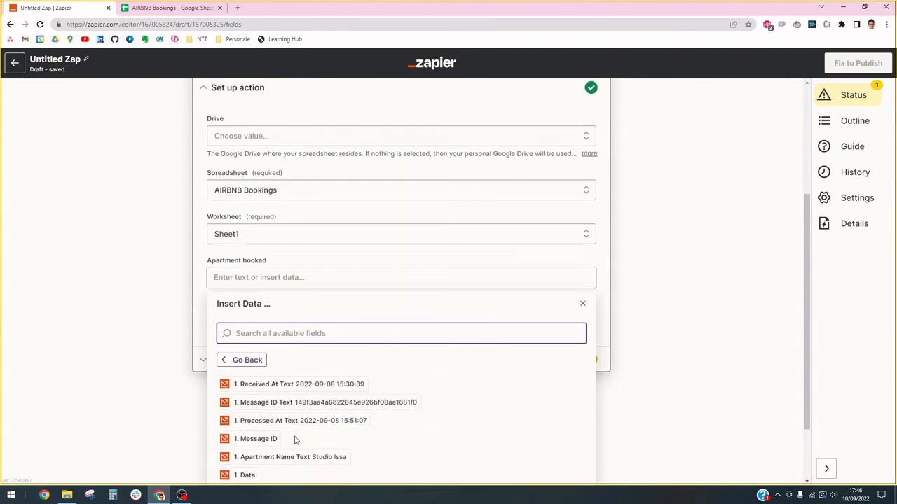
scroll(326, 419, down, 1)
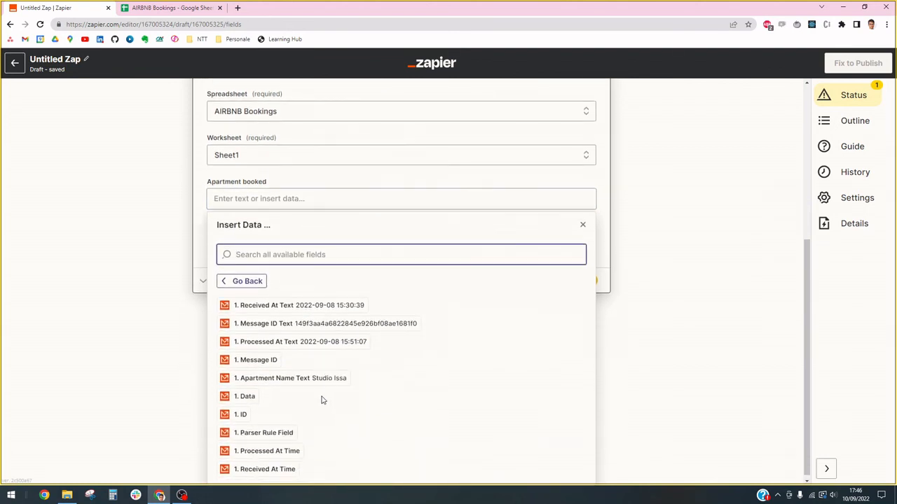
click(279, 376)
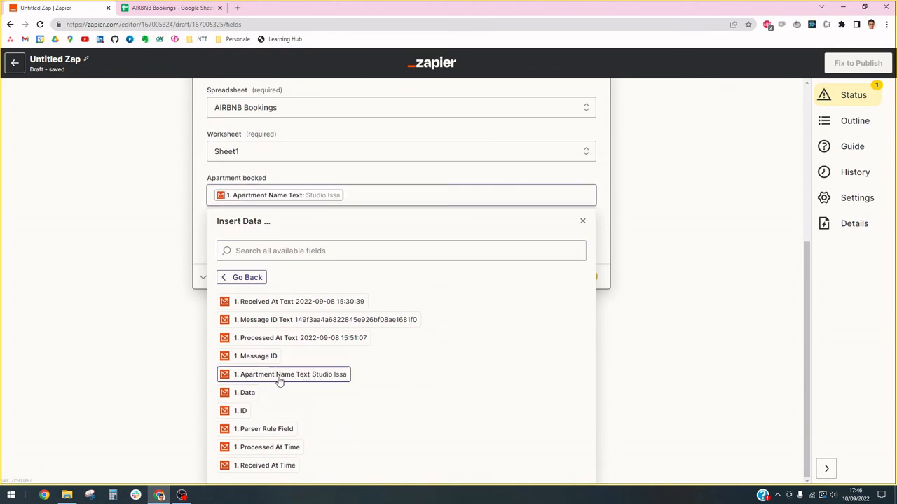
click(126, 262)
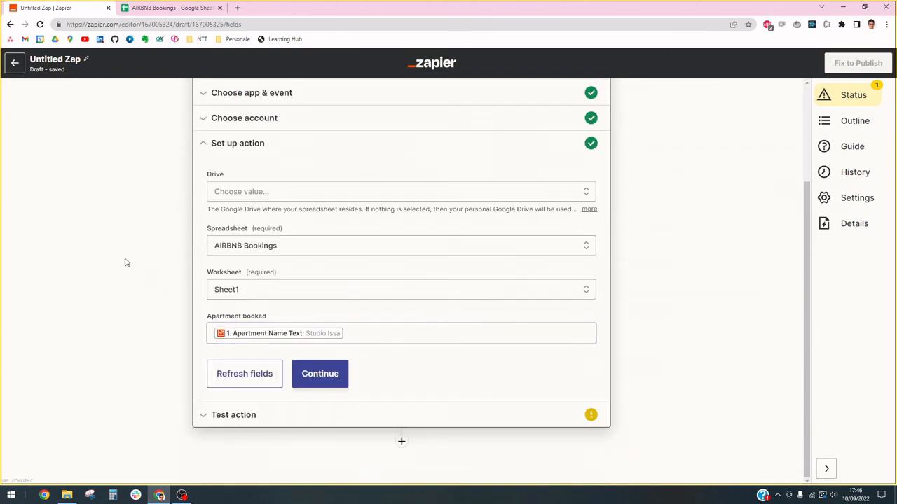
- Test the action by sending a row to Google Sheets and check cell A2 of the AIRBNB Bookings sheet
click(313, 376)
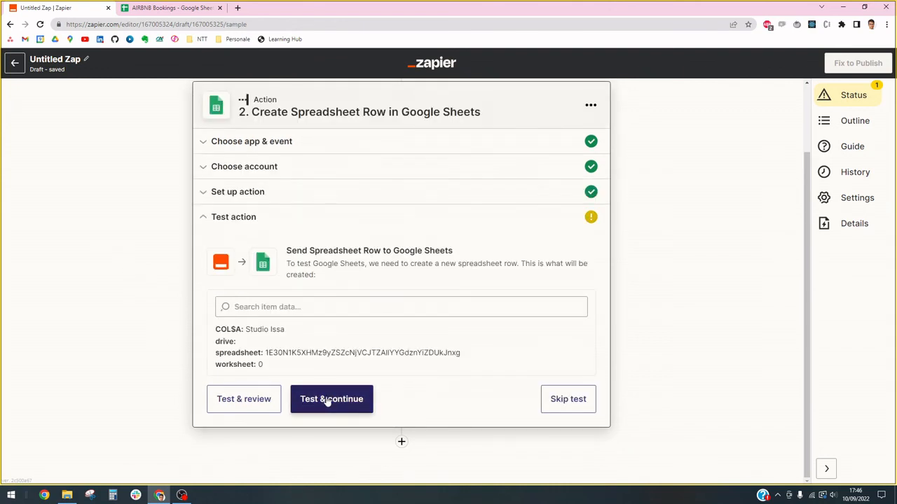
click(332, 401)
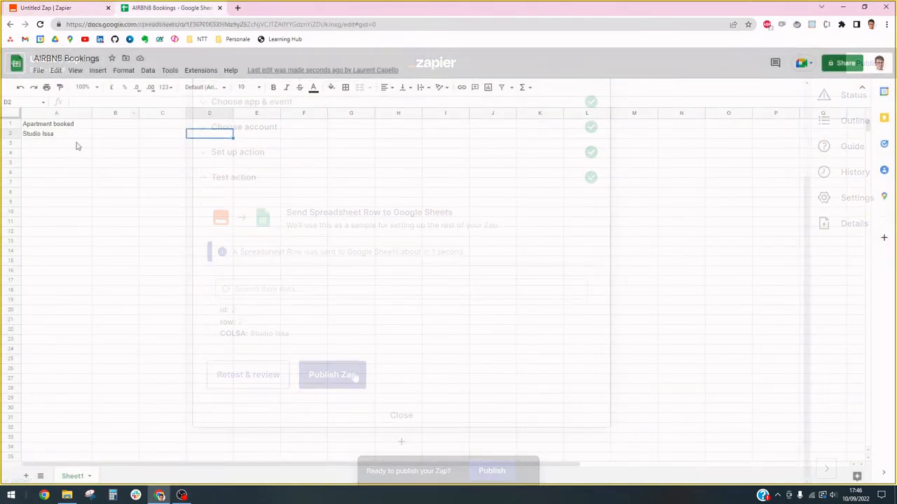
click(37, 136)
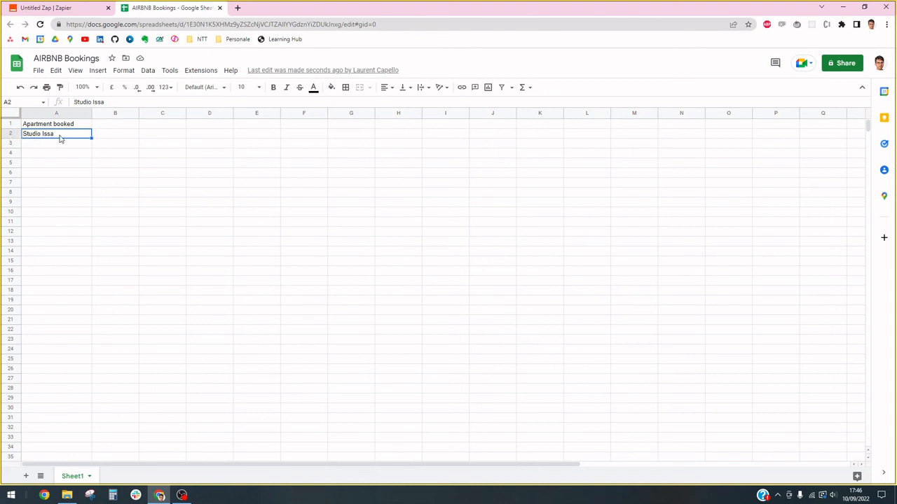
click(63, 9)
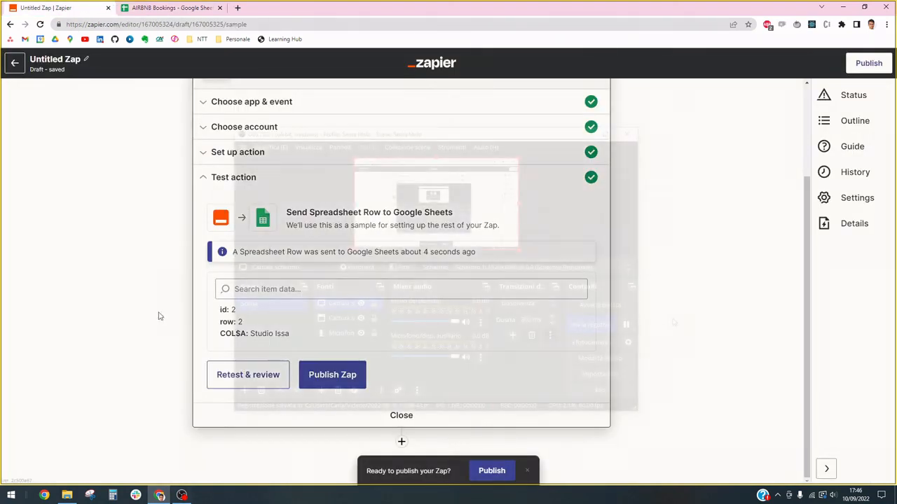
- Publish and turn on the Zap, dismiss the suggestion to create another one, and return to the Zaps list
click(333, 376)
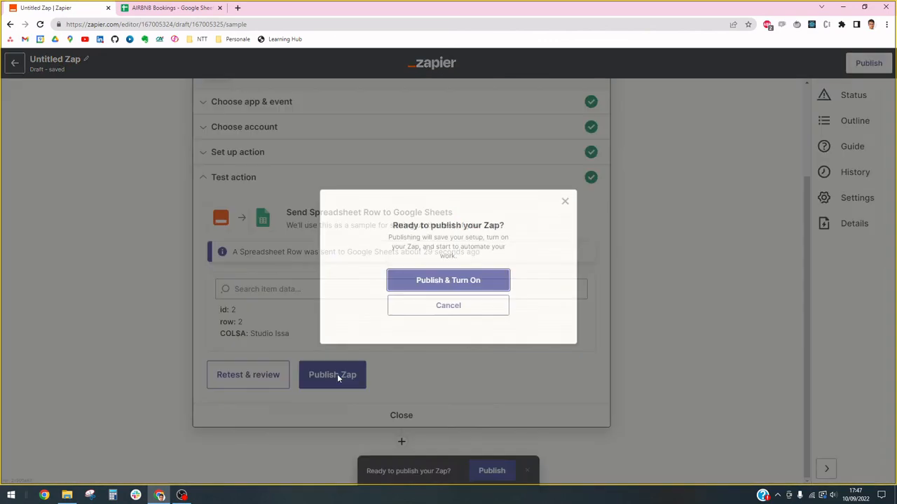
click(440, 281)
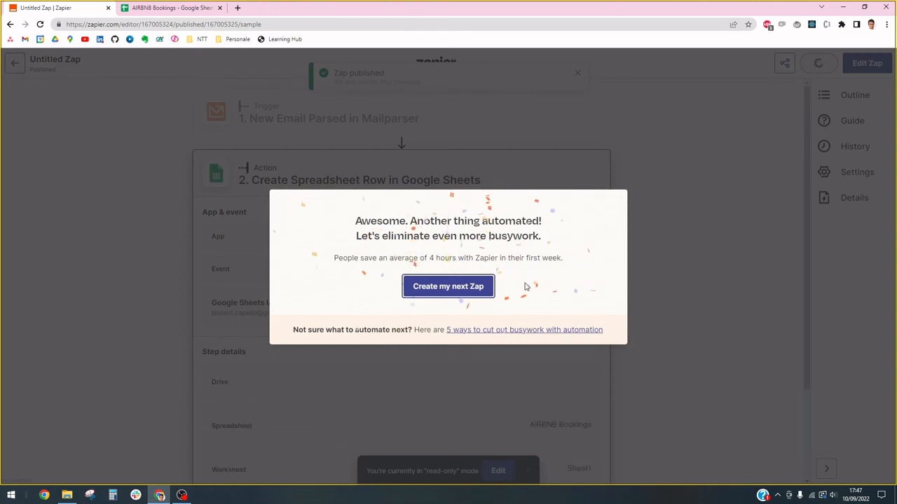
click(687, 367)
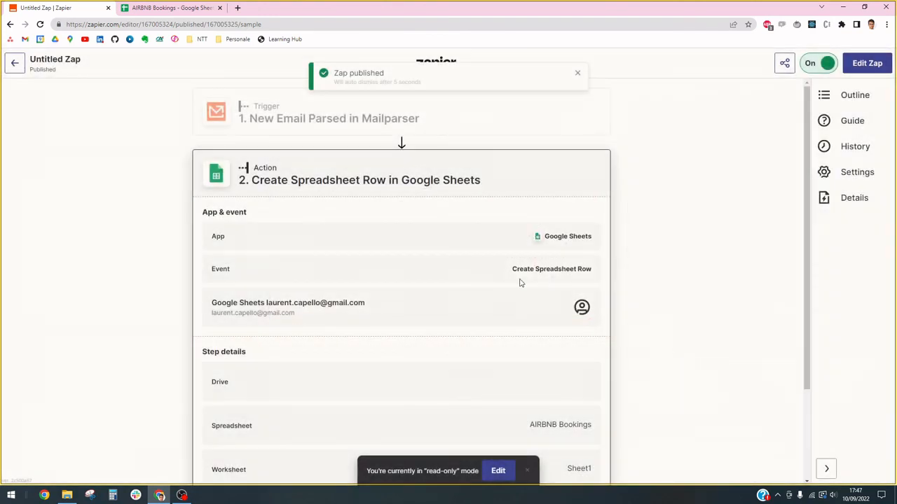
click(15, 63)
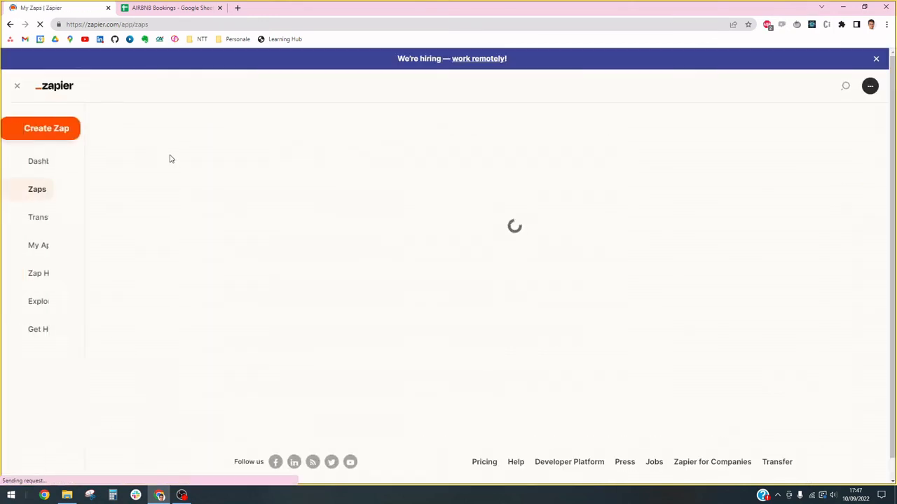